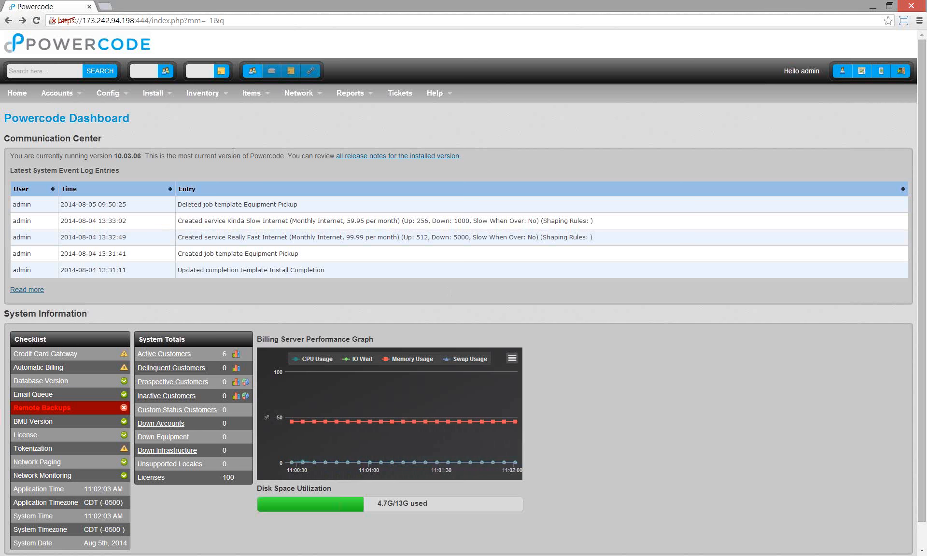
- Open the technician's schedule and mark Tuesday 8:00–5:00 as available
{"action": "mouse_move", "coordinate": [155, 98]}
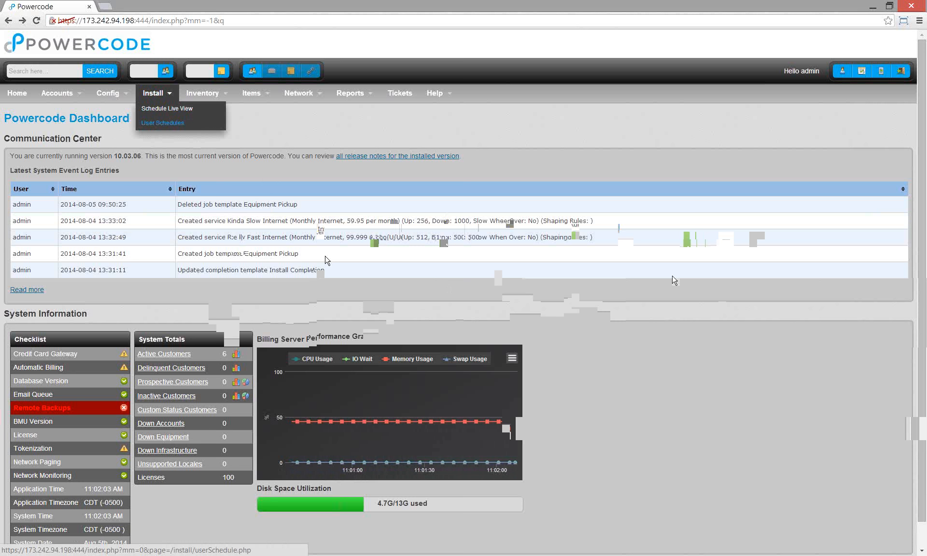
{"action": "left_click", "coordinate": [84, 146]}
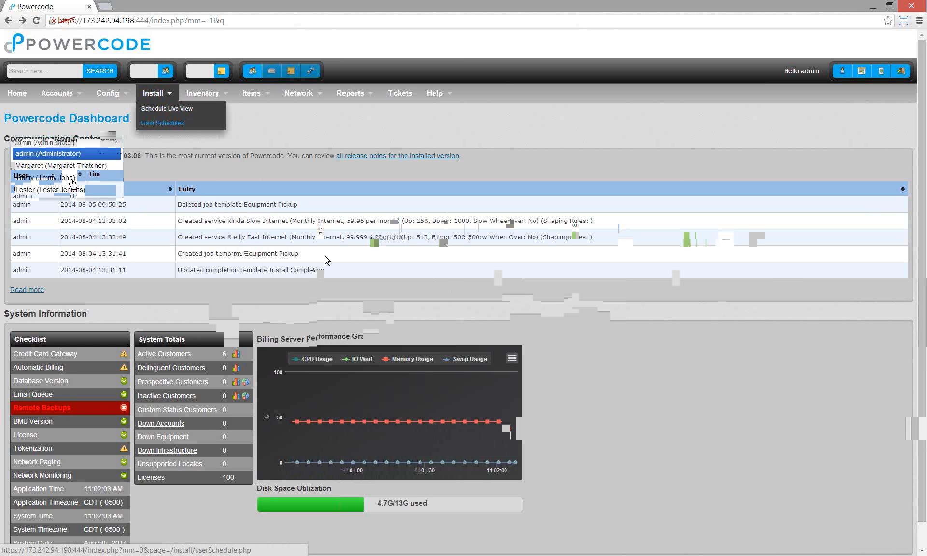
{"action": "left_click", "coordinate": [73, 189]}
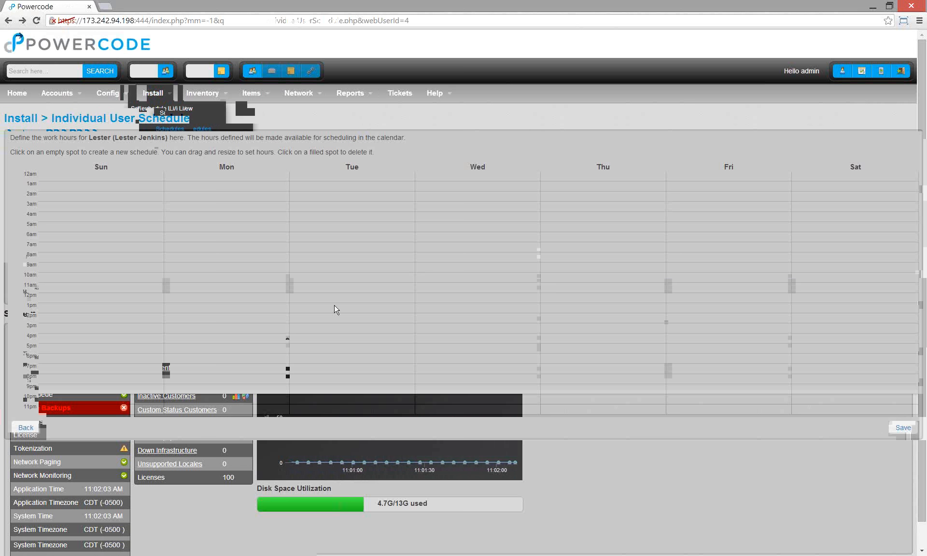
{"action": "left_click_drag", "start_coordinate": [348, 233], "coordinate": [346, 342]}
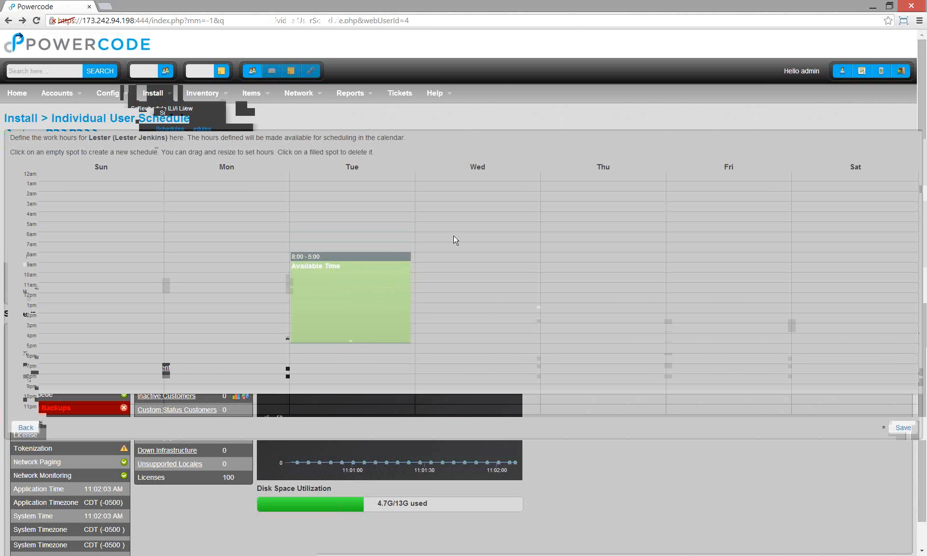
- Add Wednesday 7–11 and 1–5 and Thursday 9–7 blocks, then save the schedule
{"action": "left_click", "coordinate": [480, 292]}
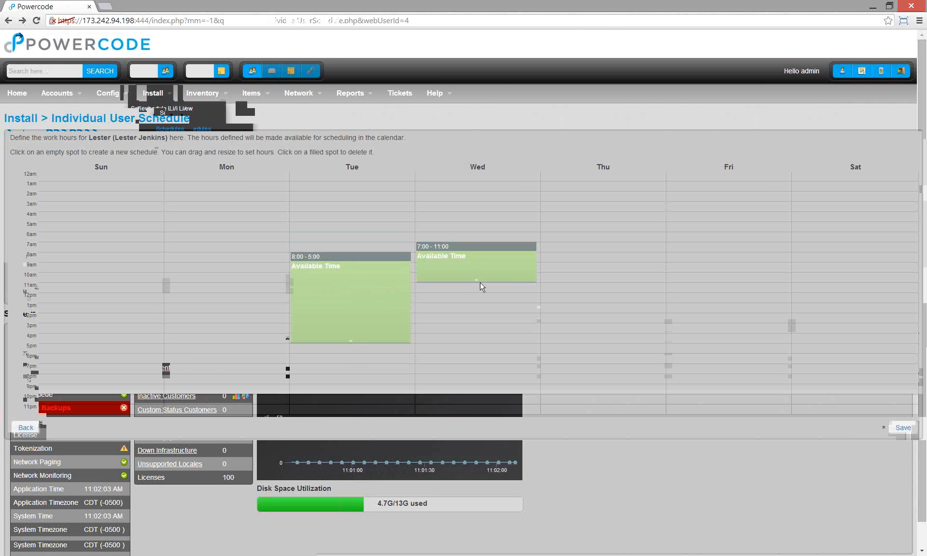
{"action": "left_click_drag", "start_coordinate": [477, 289], "coordinate": [475, 280]}
{"action": "left_click", "coordinate": [466, 325]}
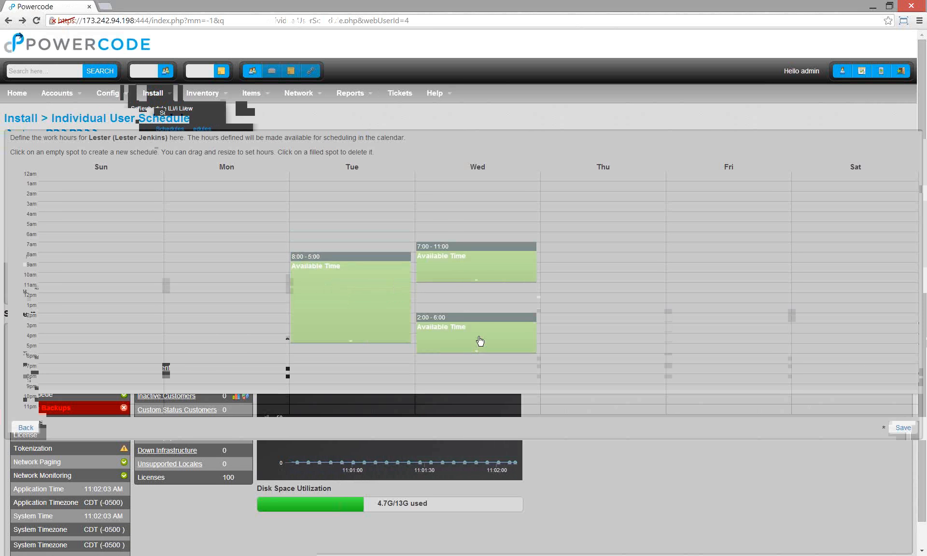
{"action": "mouse_move", "coordinate": [478, 341]}
{"action": "left_mouse_down"}
{"action": "mouse_move", "coordinate": [472, 355]}
{"action": "mouse_move", "coordinate": [472, 331]}
{"action": "left_mouse_up"}
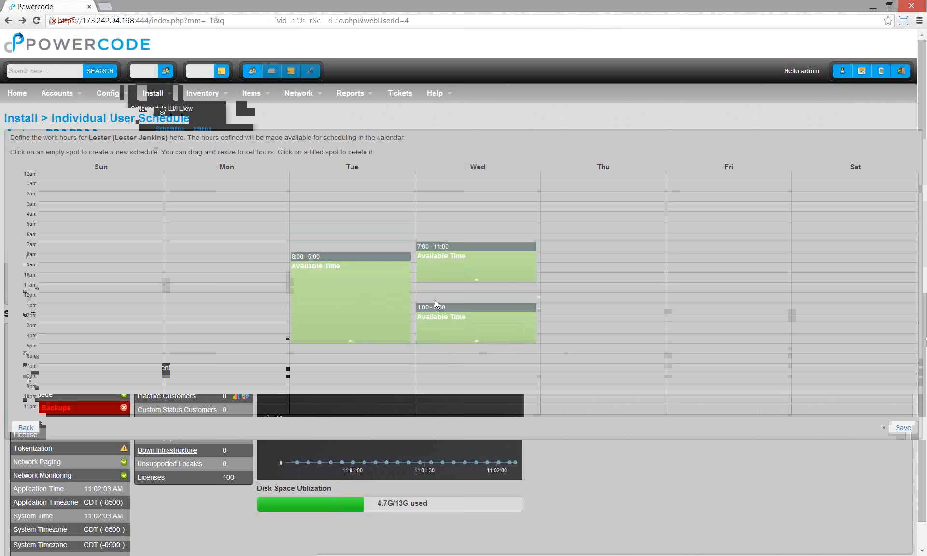
{"action": "left_click", "coordinate": [582, 265]}
{"action": "left_click_drag", "start_coordinate": [606, 299], "coordinate": [597, 363]}
{"action": "left_click", "coordinate": [903, 428]}
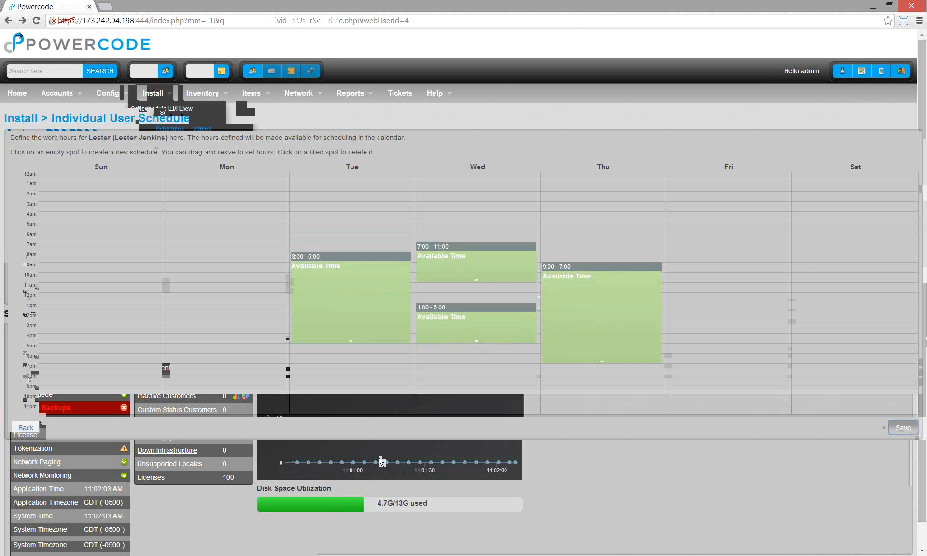
{"action": "left_click", "coordinate": [24, 428]}
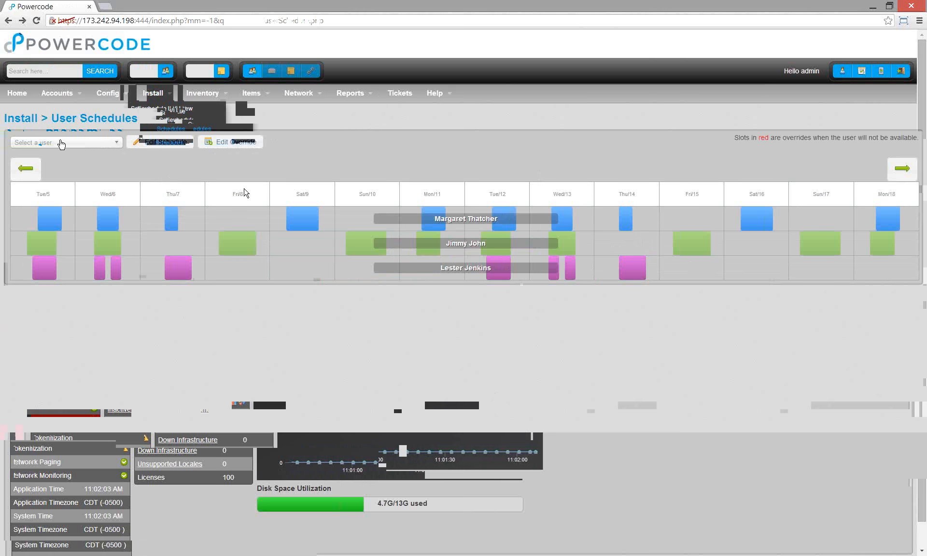
- Add a saved override blocking the technician out on Wednesday 8/6, 8:00–12:00
{"action": "left_click", "coordinate": [58, 142]}
{"action": "left_click", "coordinate": [53, 190]}
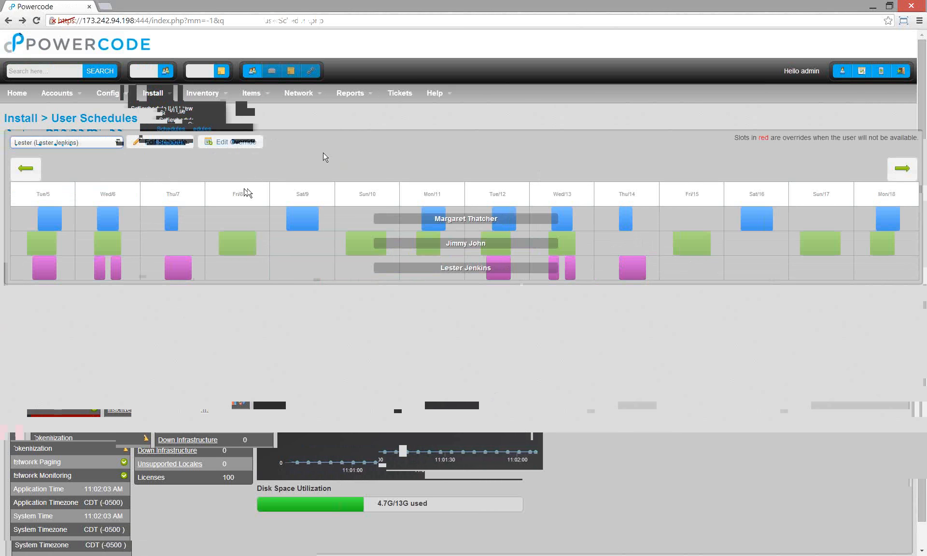
{"action": "left_click", "coordinate": [224, 144]}
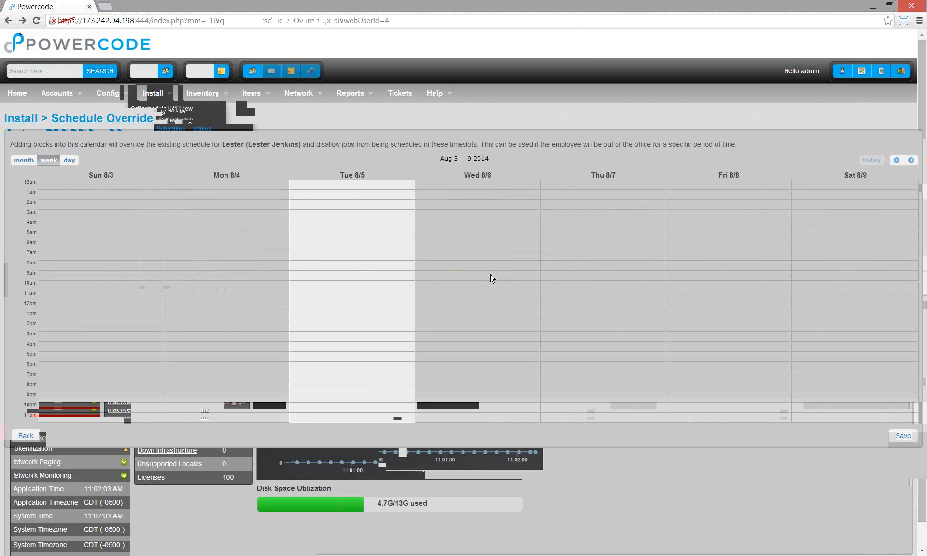
{"action": "left_click_drag", "start_coordinate": [471, 267], "coordinate": [472, 328]}
{"action": "left_click", "coordinate": [902, 435]}
{"action": "left_click", "coordinate": [26, 436]}
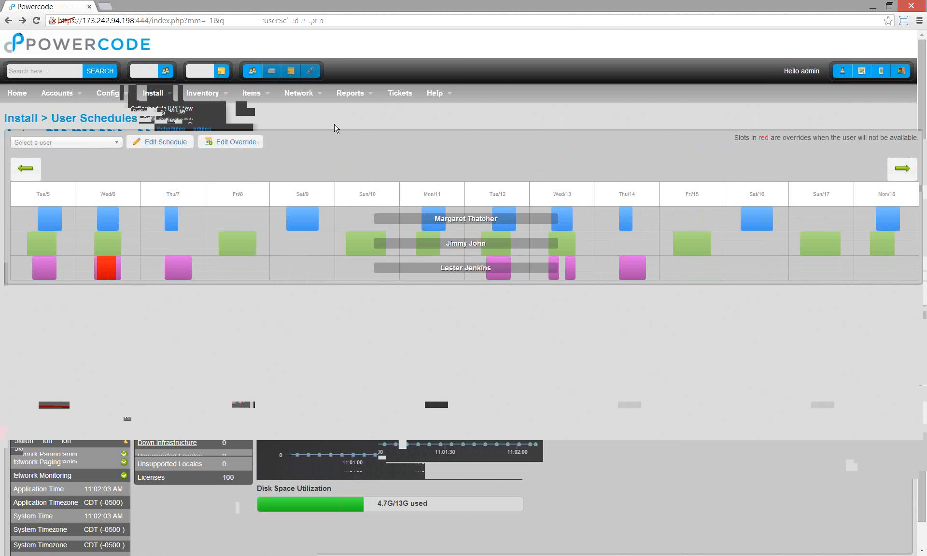
- Create a new completion template named Equipment Pickup
{"action": "mouse_move", "coordinate": [263, 97]}
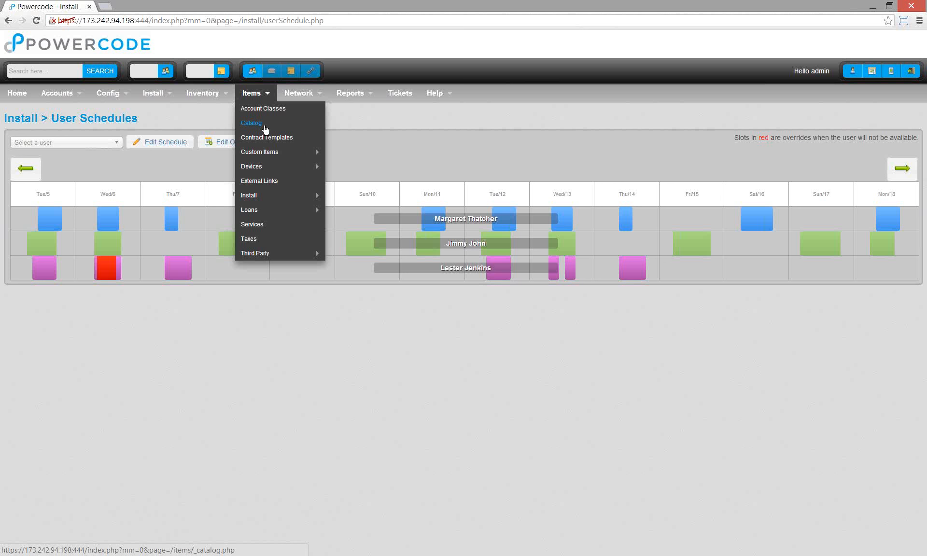
{"action": "mouse_move", "coordinate": [294, 197]}
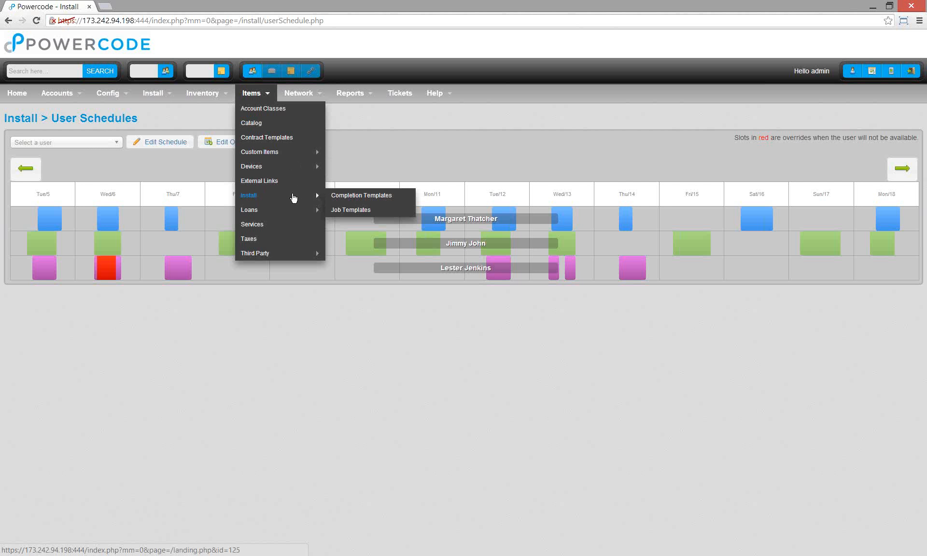
{"action": "left_click", "coordinate": [394, 195]}
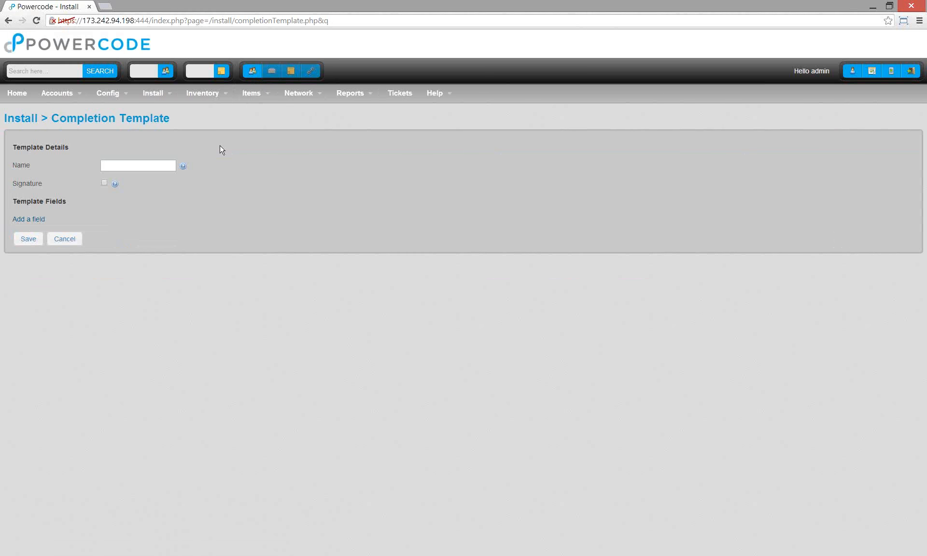
{"action": "left_click", "coordinate": [145, 167]}
{"action": "type", "text": "E"}
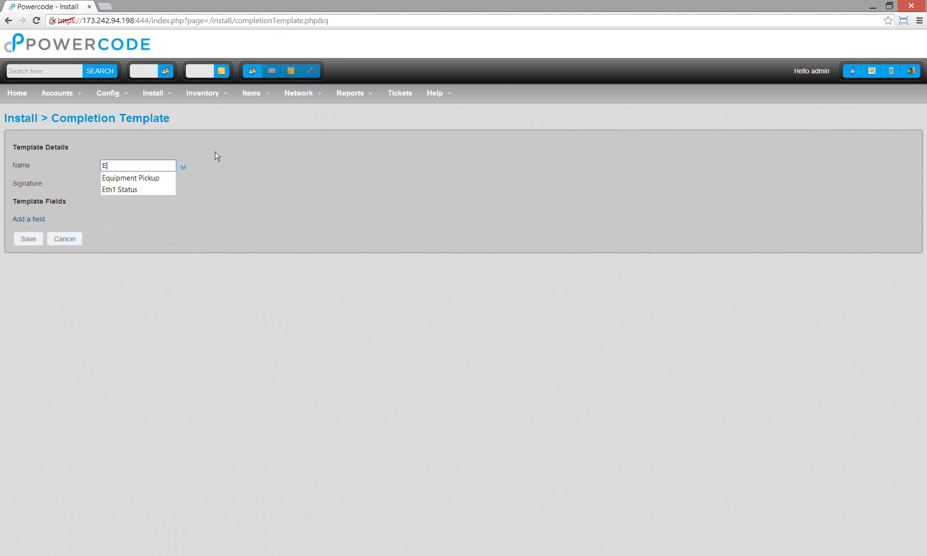
{"action": "type", "text": "quipment Pickup"}
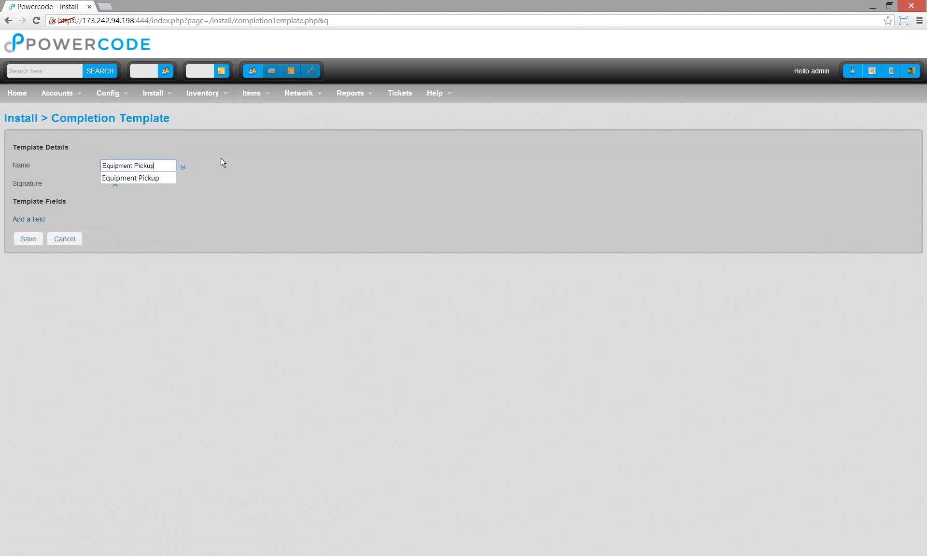
{"action": "left_click", "coordinate": [248, 231]}
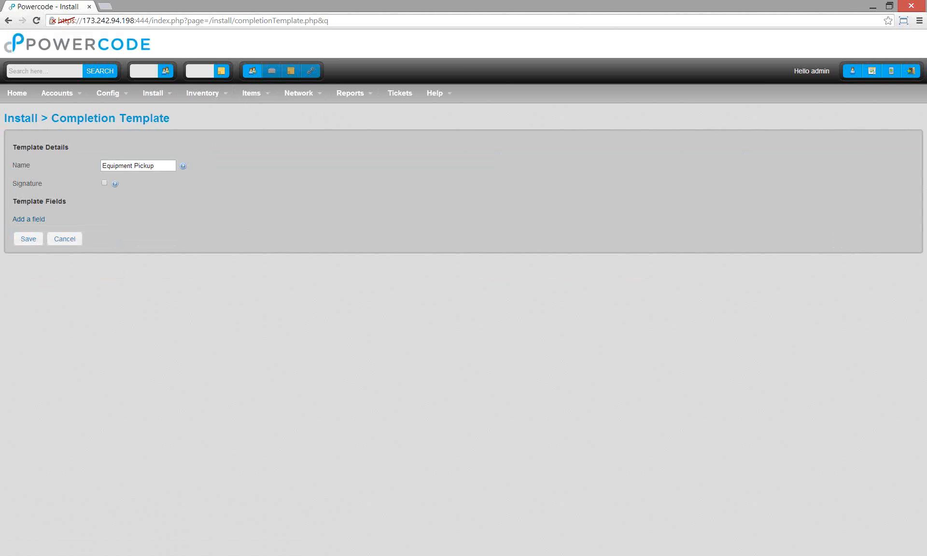
- Require a signature on the template and add one empty field row
{"action": "left_click", "coordinate": [105, 183]}
{"action": "left_click", "coordinate": [42, 220]}
{"action": "left_click", "coordinate": [79, 238]}
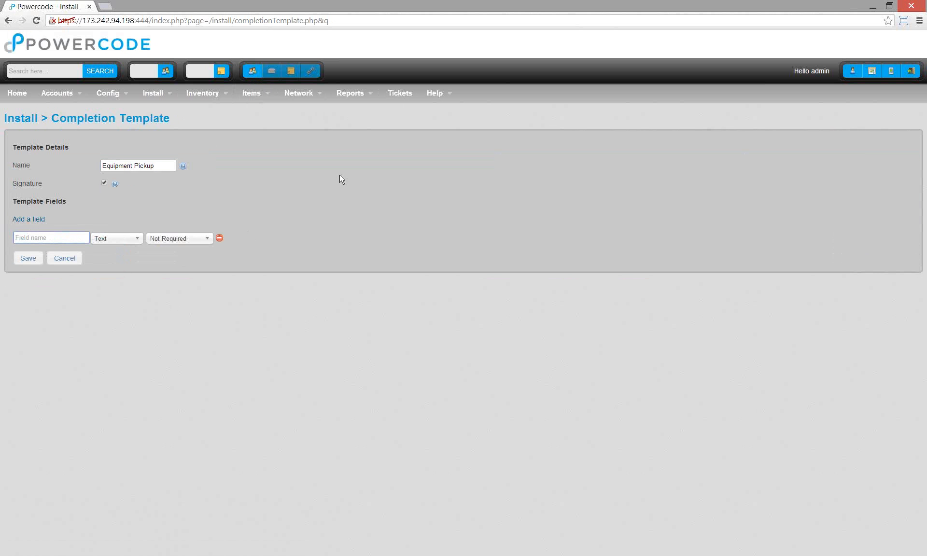
- Name the first field 'MAC Address' and make it required
{"action": "type", "text": "M"}
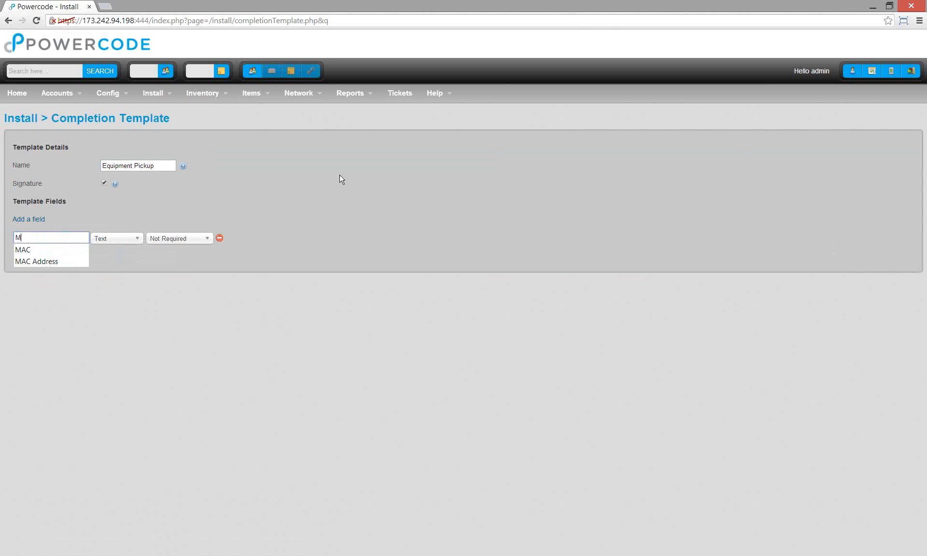
{"action": "type", "text": "AC Address"}
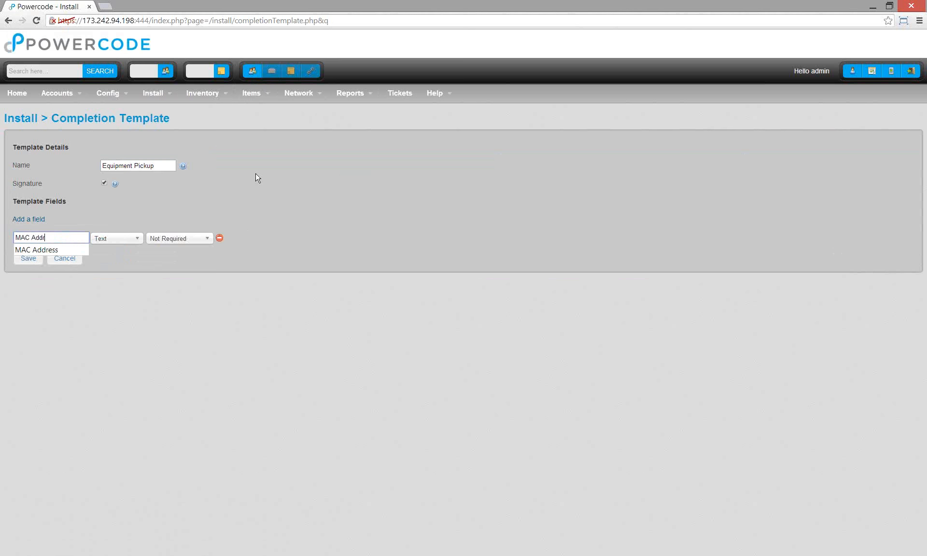
{"action": "left_click", "coordinate": [173, 239]}
{"action": "left_click", "coordinate": [173, 278]}
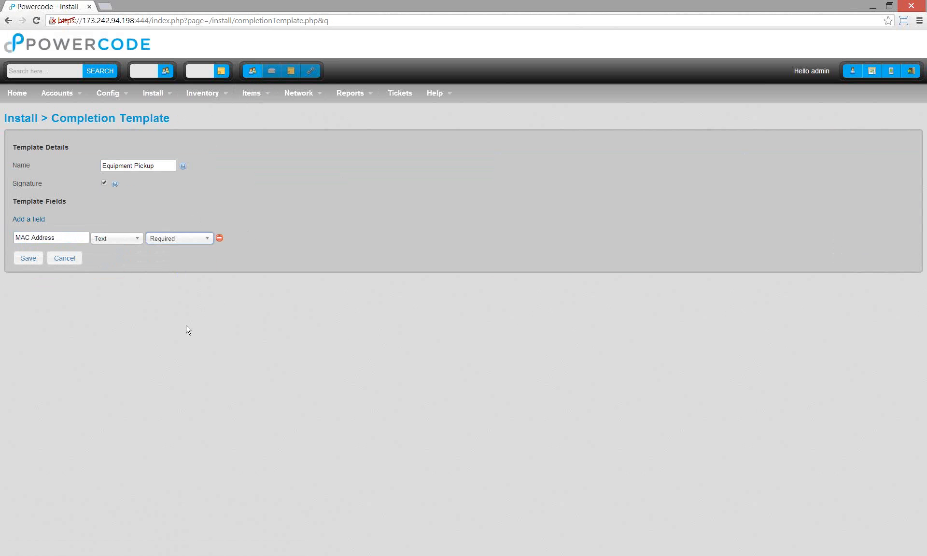
- Add a second field 'Photograph of device' of Image type
{"action": "left_click", "coordinate": [30, 219]}
{"action": "left_click", "coordinate": [71, 258]}
{"action": "type", "text": "Photogra"}
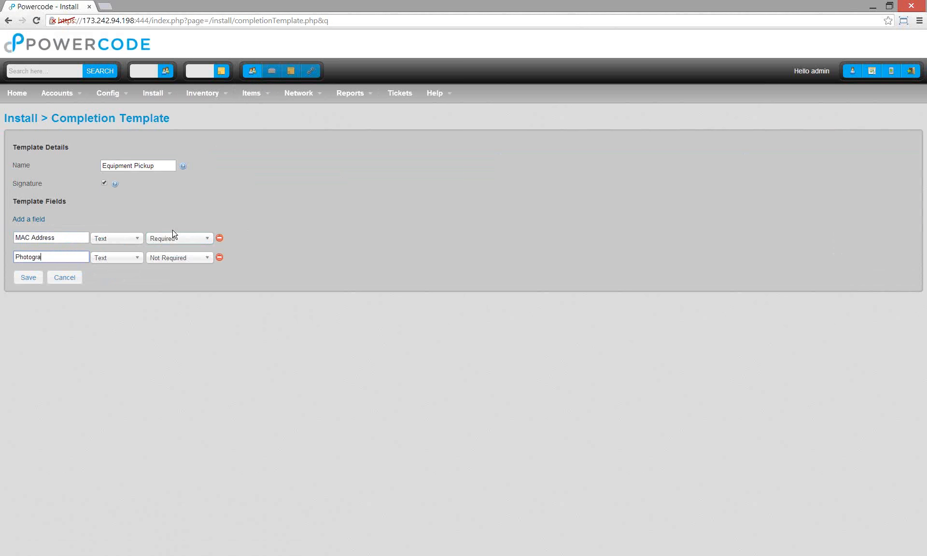
{"action": "type", "text": "ph of device"}
{"action": "left_click", "coordinate": [116, 257]}
{"action": "left_click", "coordinate": [120, 302]}
{"action": "left_click", "coordinate": [118, 259]}
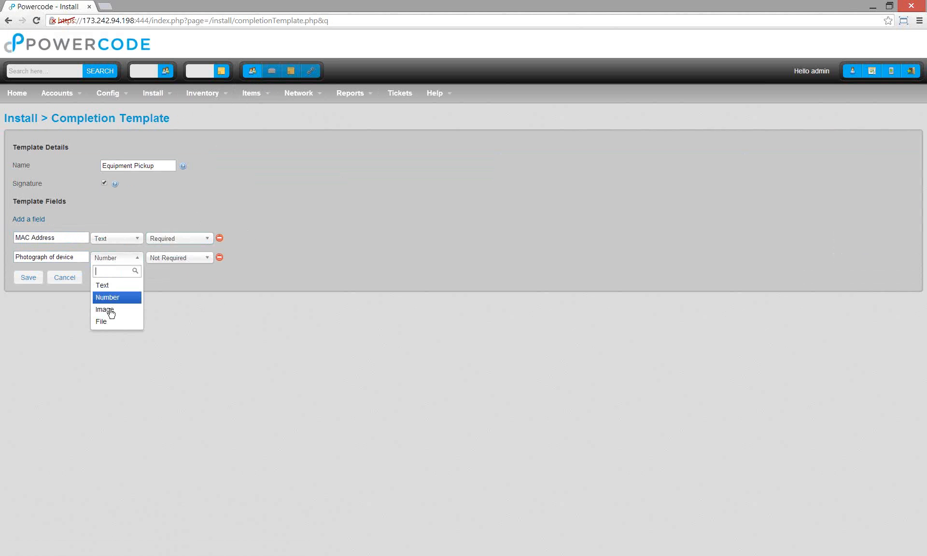
{"action": "left_click", "coordinate": [161, 303]}
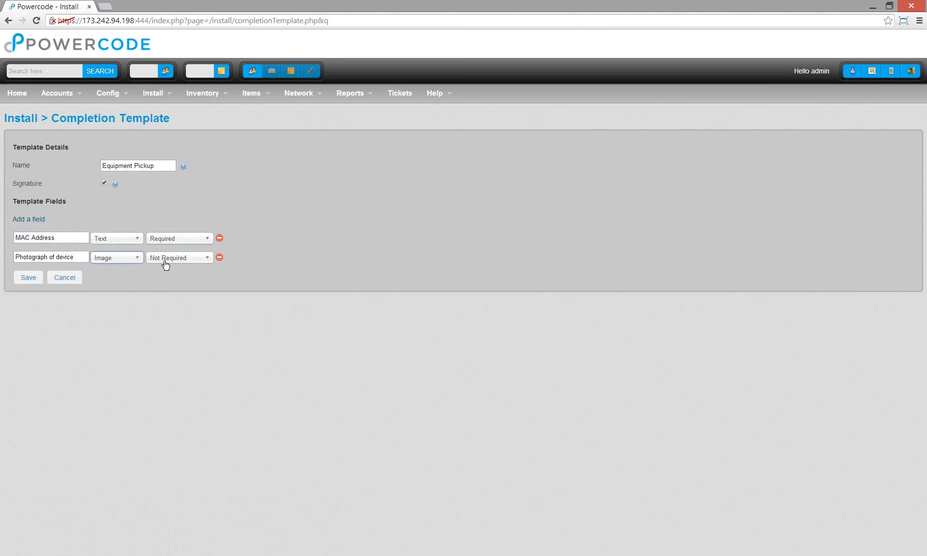
- Add a required Number field 'Length of device in inches' and save the template
{"action": "left_click", "coordinate": [28, 278]}
{"action": "left_click", "coordinate": [103, 277]}
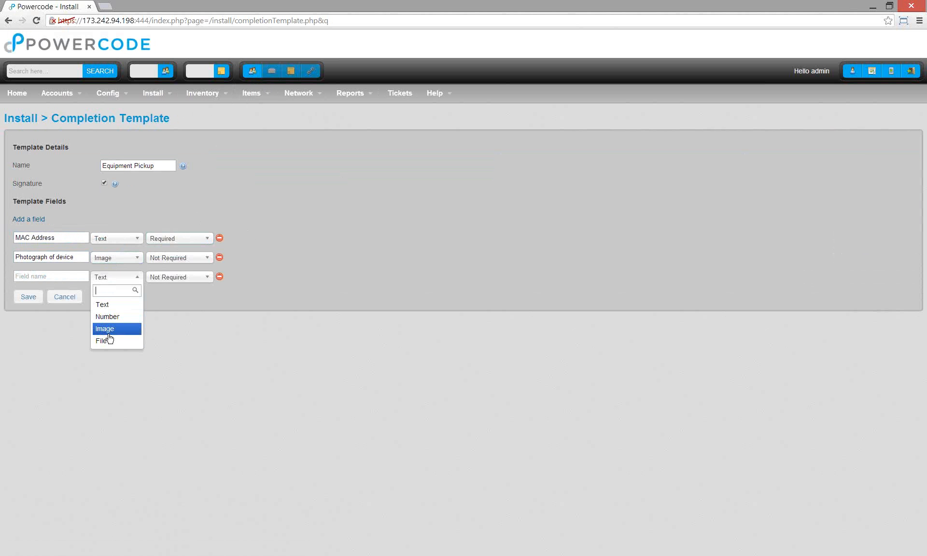
{"action": "left_click", "coordinate": [107, 316]}
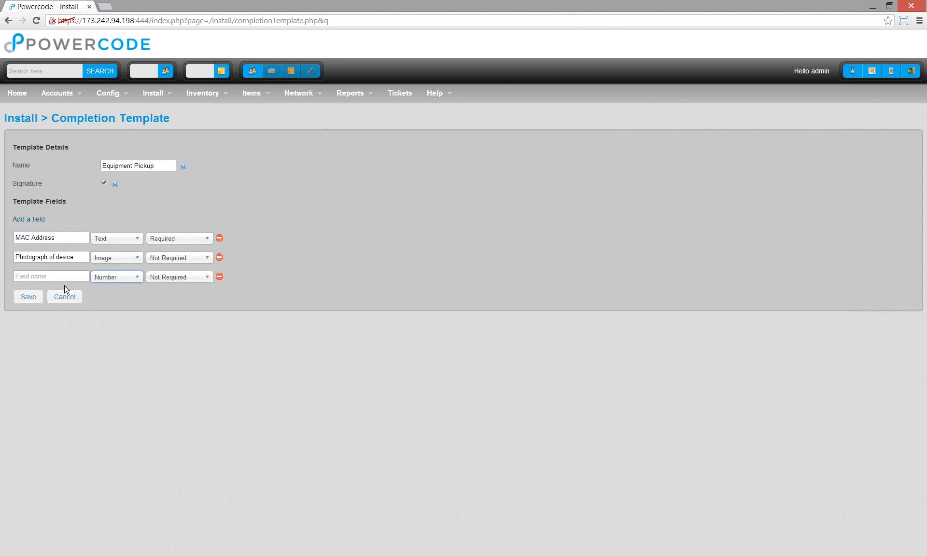
{"action": "type", "text": "Length of device in inches"}
{"action": "left_click", "coordinate": [180, 278]}
{"action": "key", "text": "Return"}
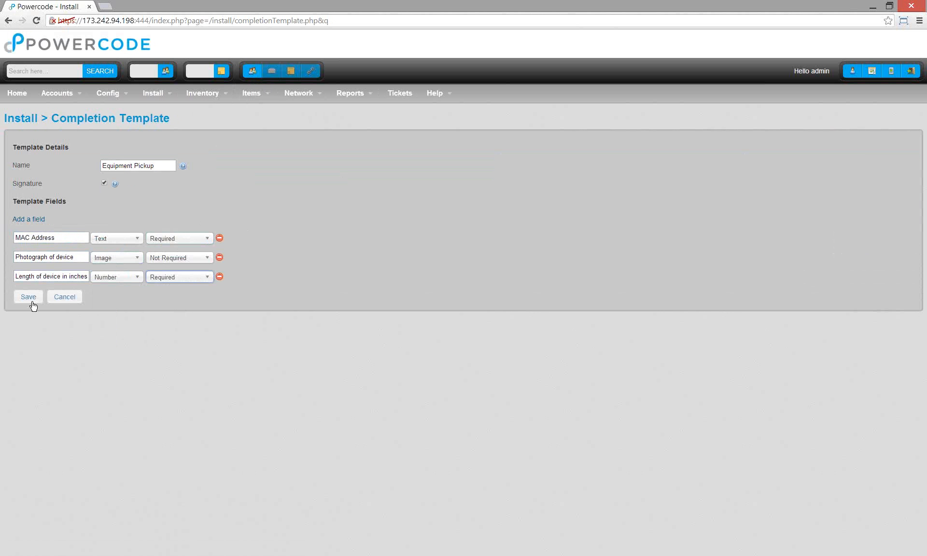
{"action": "left_click", "coordinate": [32, 303]}
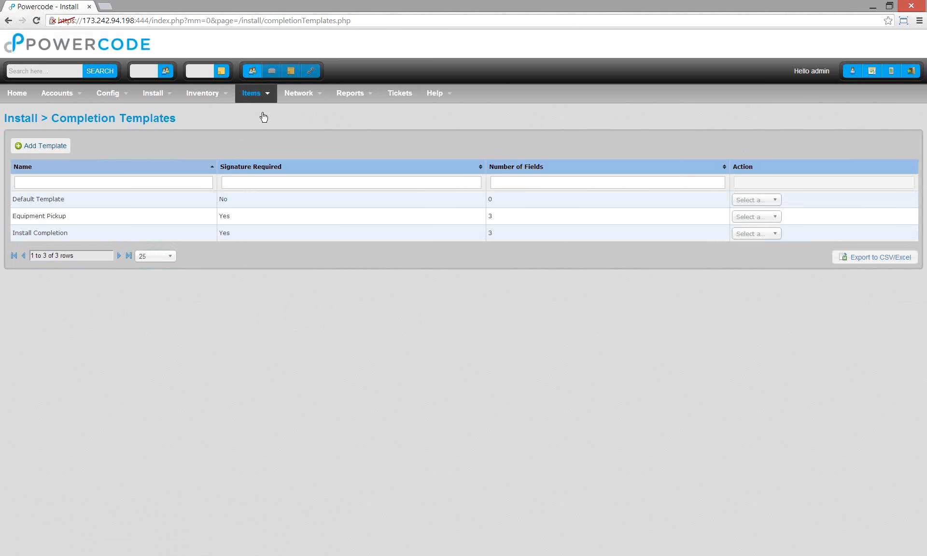
- Add a new job template named Equipment Pickup lasting 45 minutes
{"action": "mouse_move", "coordinate": [255, 93]}
{"action": "mouse_move", "coordinate": [311, 196]}
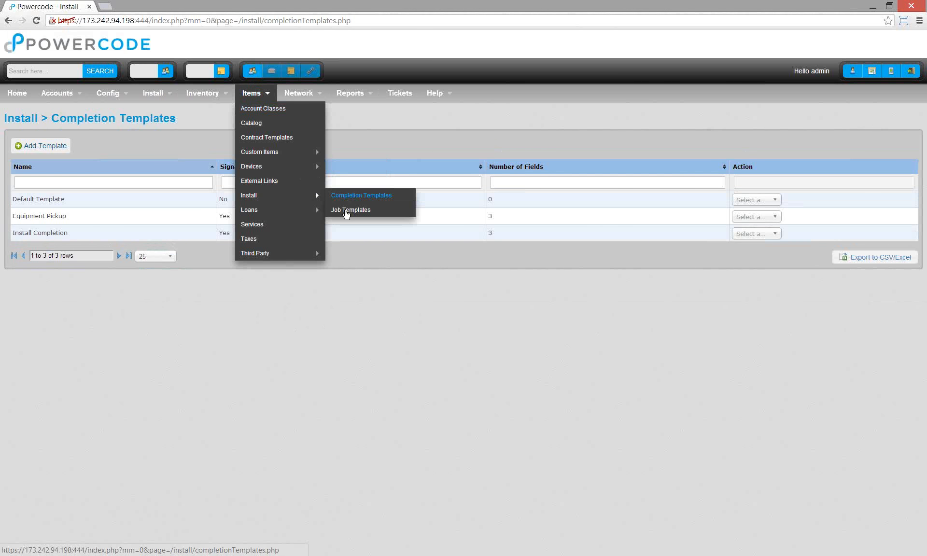
{"action": "left_click", "coordinate": [346, 211]}
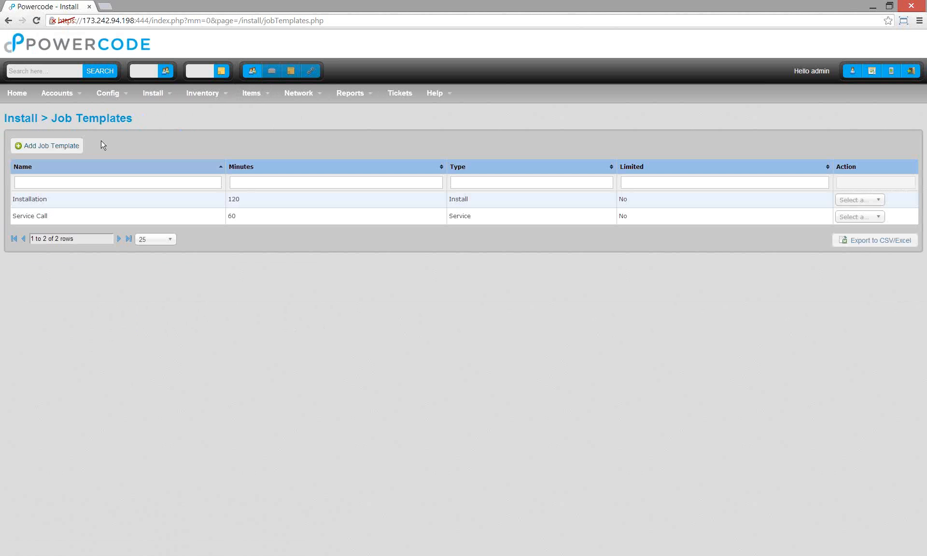
{"action": "left_click", "coordinate": [62, 150]}
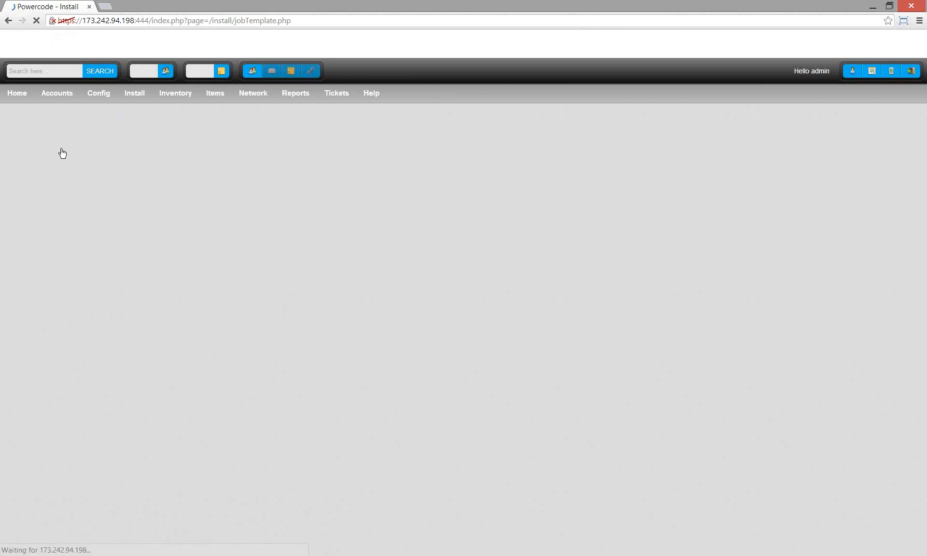
{"action": "left_click", "coordinate": [153, 149]}
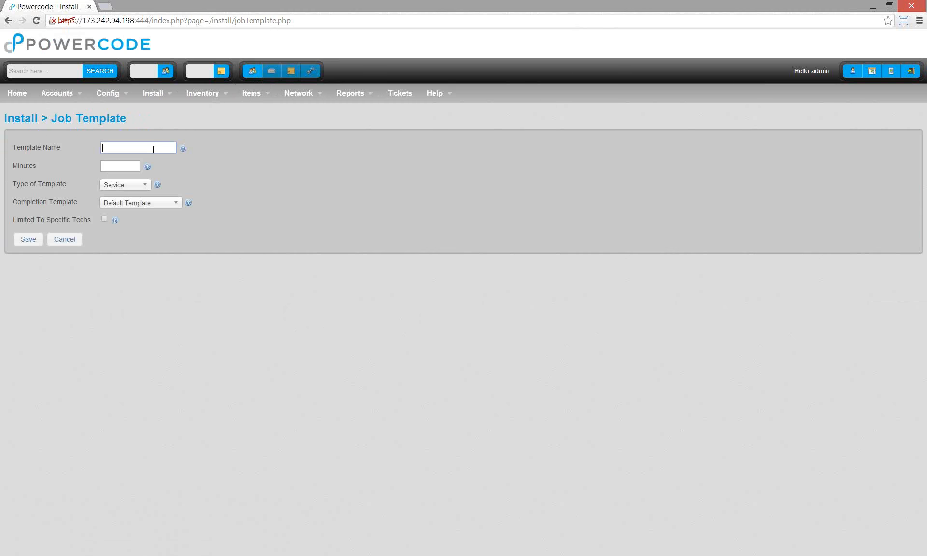
{"action": "type", "text": "Equipment Pickup"}
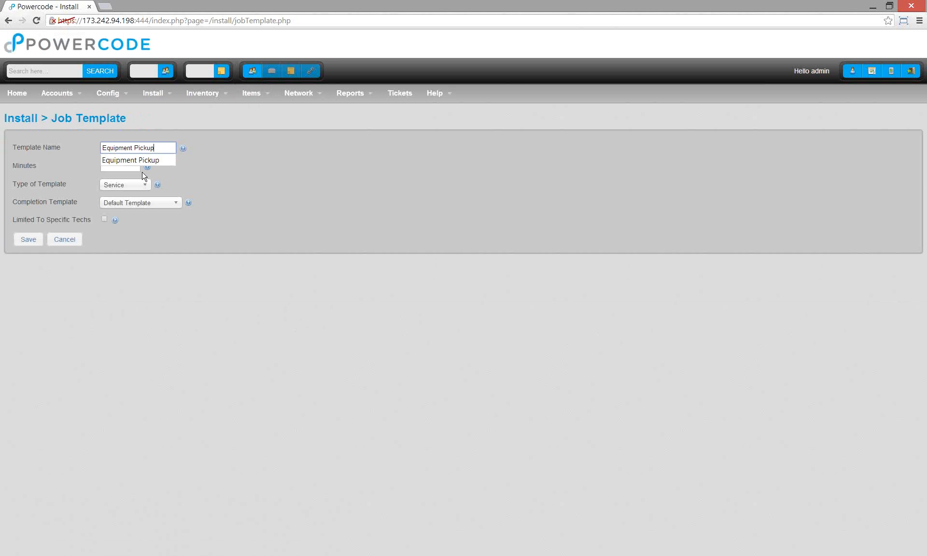
{"action": "key", "text": "Tab"}
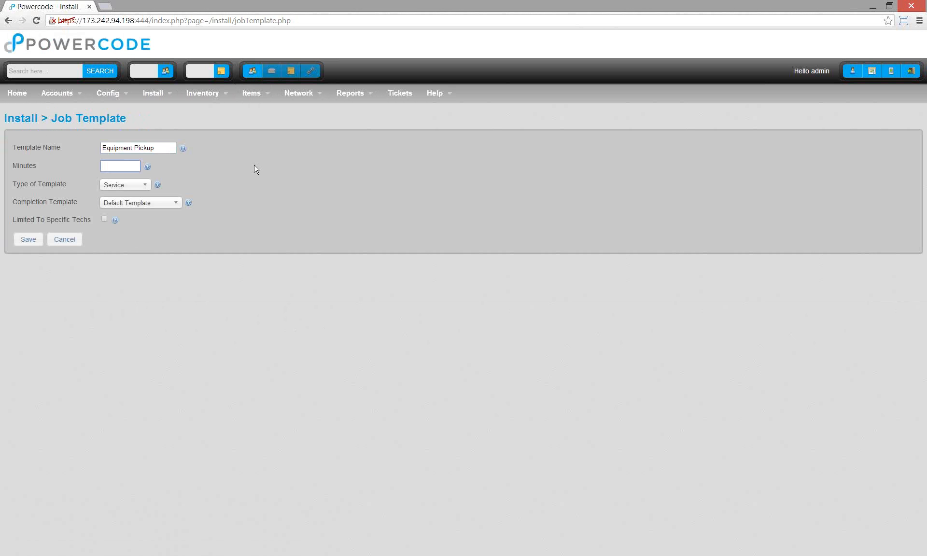
{"action": "type", "text": "45"}
{"action": "left_click", "coordinate": [258, 167]}
- Set the job template type to Other with the Equipment Pickup completion template
{"action": "left_click", "coordinate": [135, 186]}
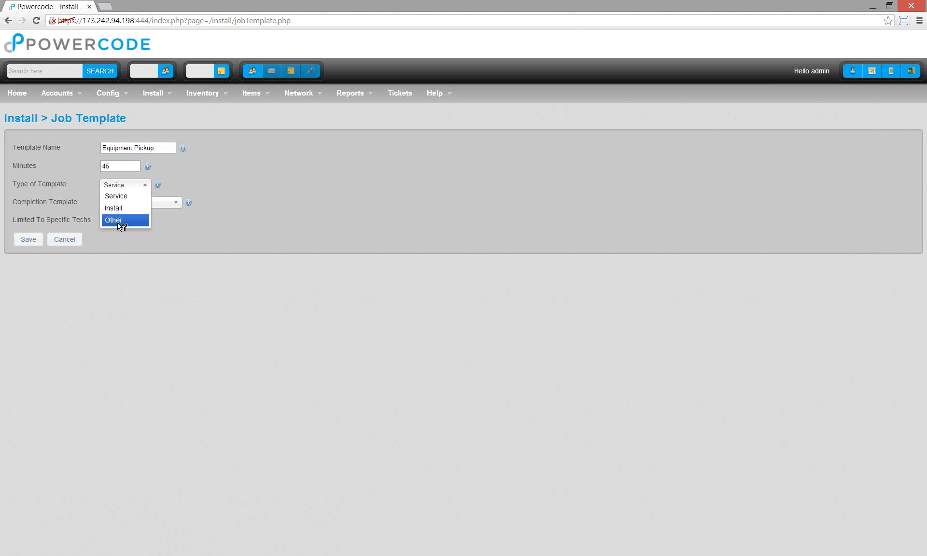
{"action": "left_click", "coordinate": [118, 224]}
{"action": "left_click", "coordinate": [135, 185]}
{"action": "left_click", "coordinate": [129, 220]}
{"action": "left_click", "coordinate": [143, 203]}
{"action": "left_click", "coordinate": [136, 239]}
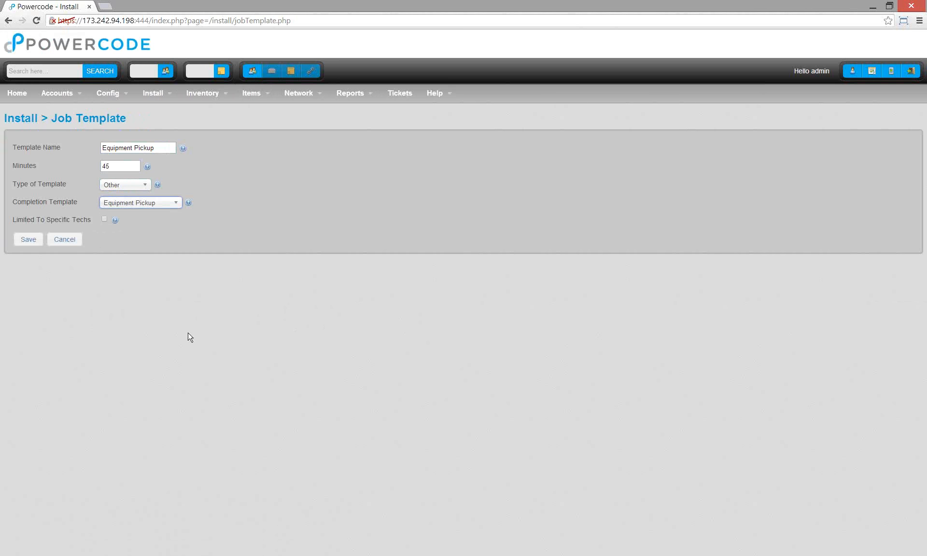
- Restrict the job template to the one allowed technician, save it, and open the customer's account
{"action": "left_click", "coordinate": [105, 219]}
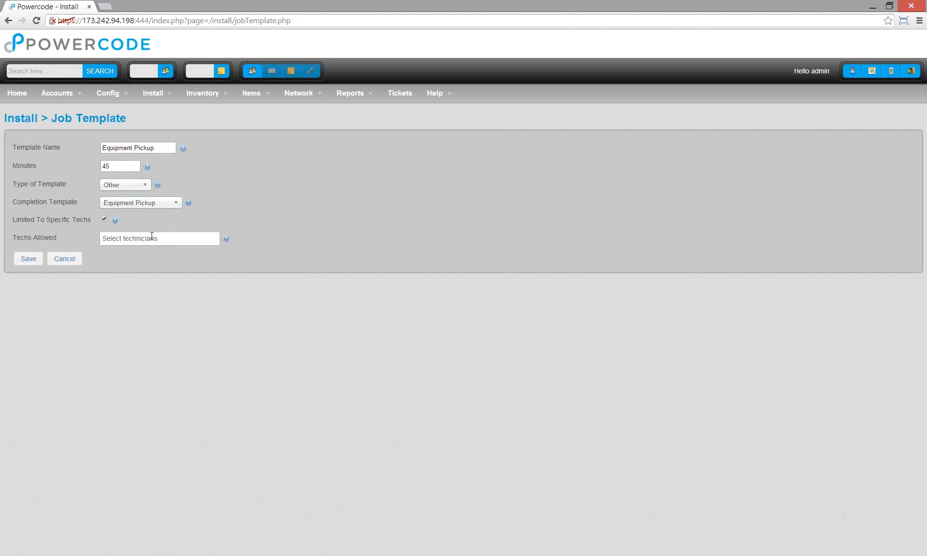
{"action": "left_click", "coordinate": [151, 237]}
{"action": "left_click", "coordinate": [157, 287]}
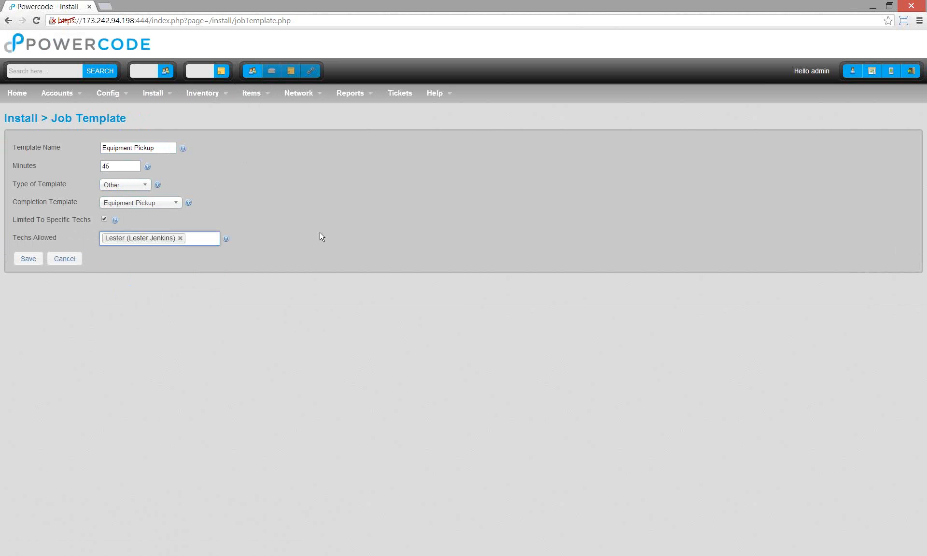
{"action": "left_click", "coordinate": [207, 238]}
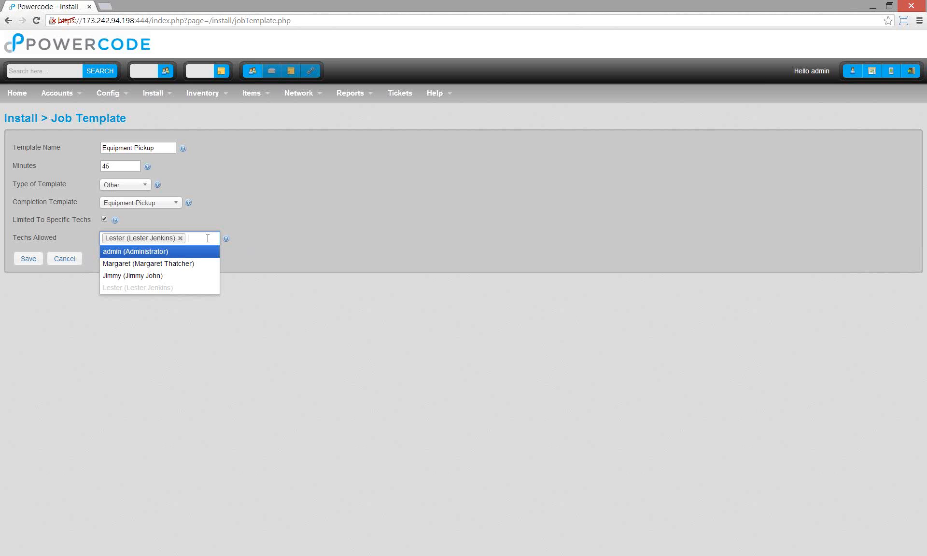
{"action": "left_click", "coordinate": [223, 237]}
{"action": "left_click", "coordinate": [202, 234]}
{"action": "left_click", "coordinate": [224, 238]}
{"action": "left_click", "coordinate": [29, 259]}
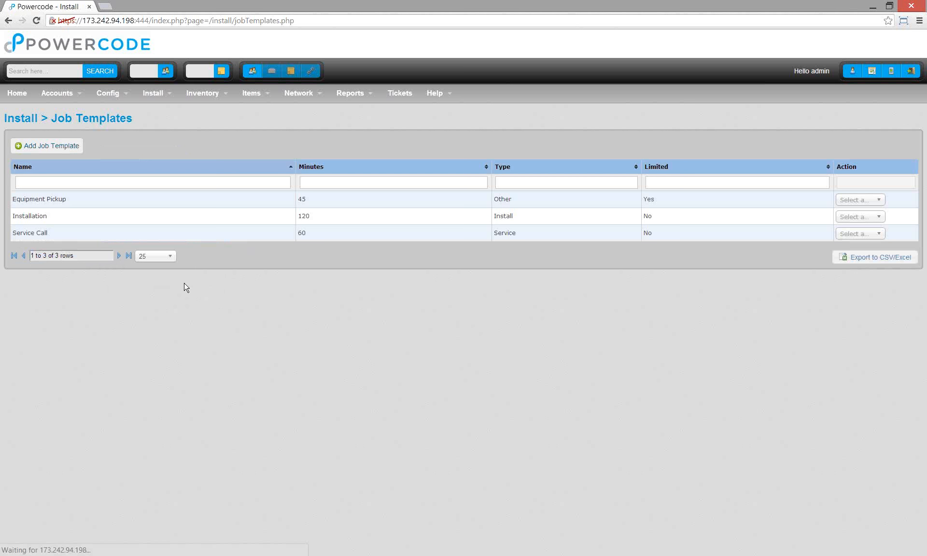
{"action": "mouse_move", "coordinate": [254, 77]}
{"action": "left_click", "coordinate": [264, 101]}
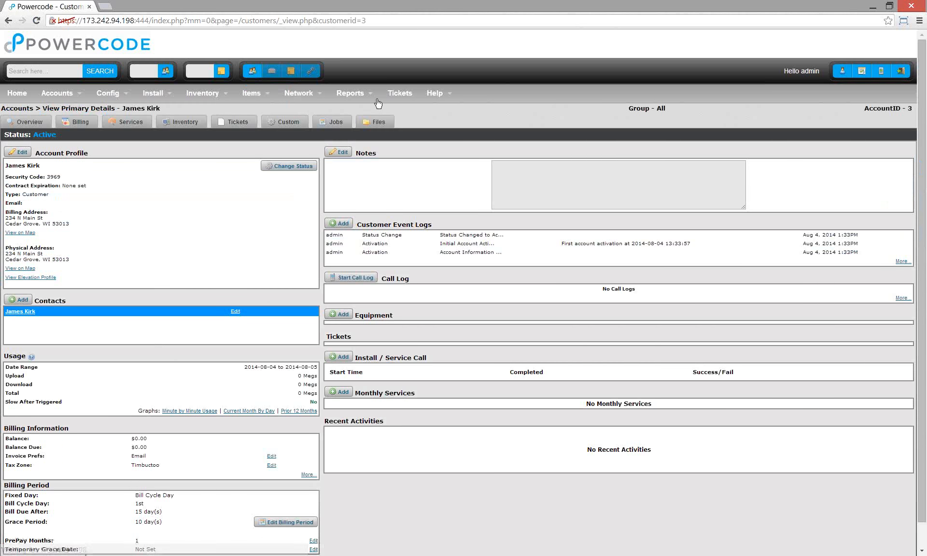
- Add an Other-type Equipment Pickup job with a note to pick up the customer's equipment
{"action": "left_click", "coordinate": [319, 123]}
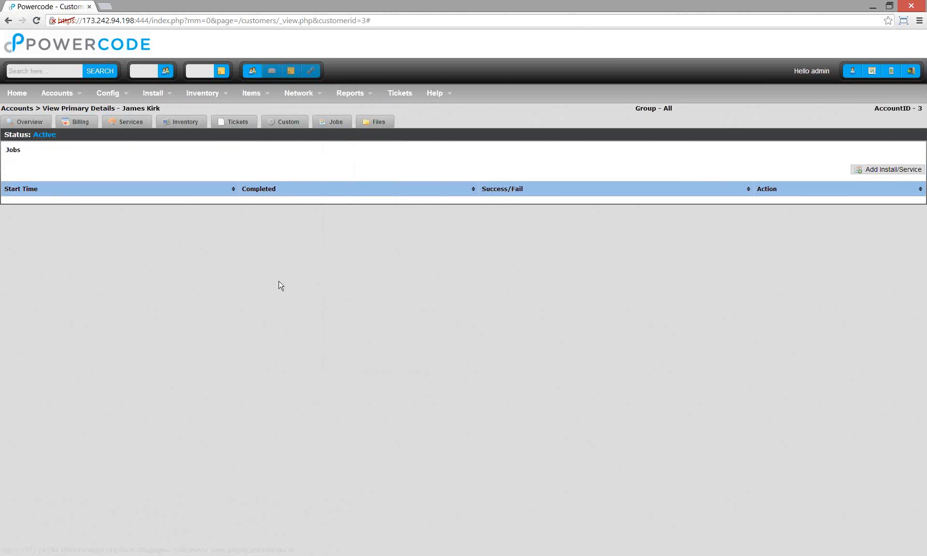
{"action": "left_click", "coordinate": [884, 169]}
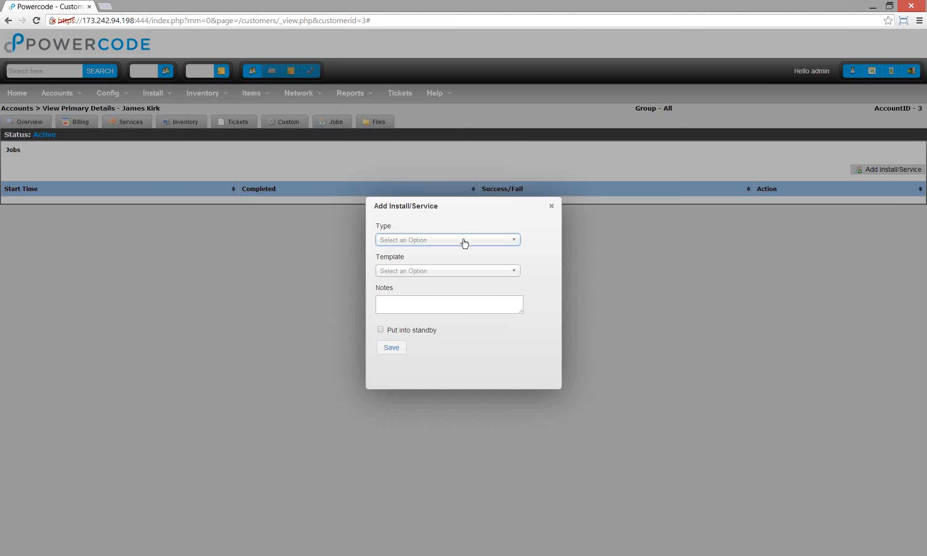
{"action": "left_click", "coordinate": [464, 241]}
{"action": "left_click", "coordinate": [438, 291]}
{"action": "left_click", "coordinate": [434, 271]}
{"action": "left_click", "coordinate": [421, 301]}
{"action": "left_click", "coordinate": [513, 310]}
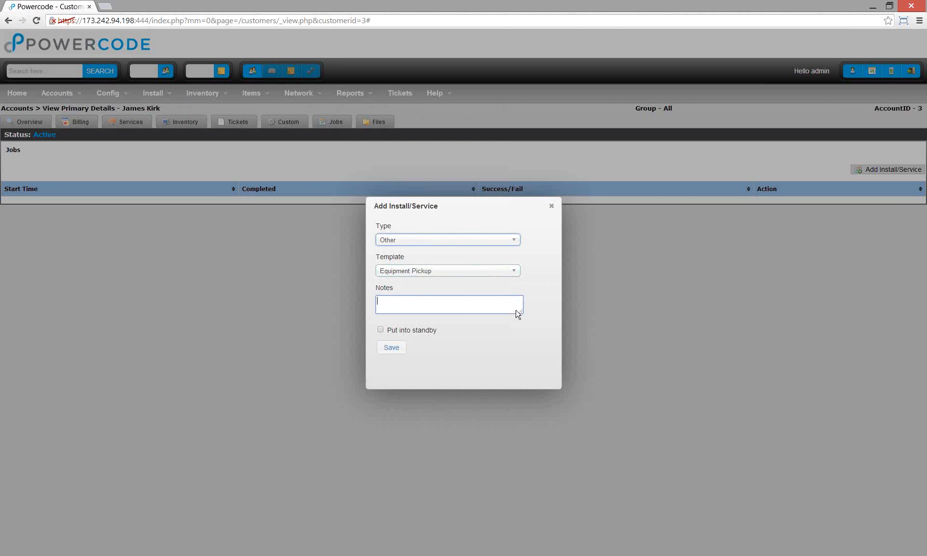
{"action": "type", "text": "Please pickup James Kirk's equipment"}
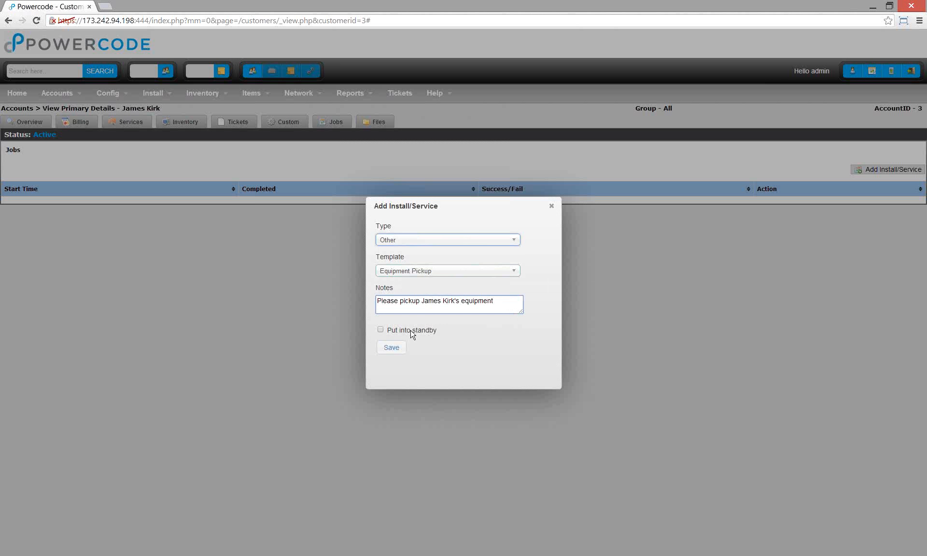
{"action": "left_click", "coordinate": [390, 348]}
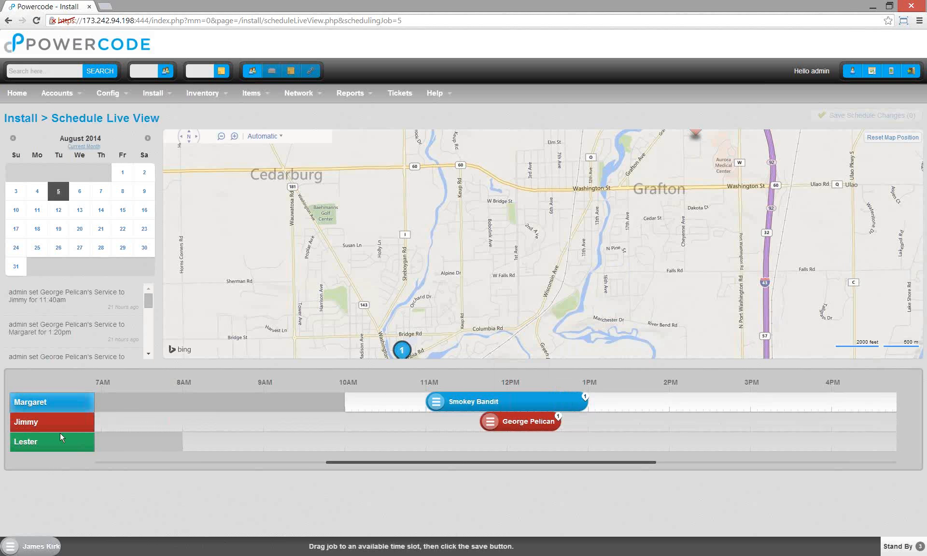
- Zoom out and pan the live schedule map to review the existing job pins
{"action": "left_click_drag", "start_coordinate": [503, 463], "coordinate": [436, 448]}
{"action": "left_click_drag", "start_coordinate": [492, 461], "coordinate": [545, 451]}
{"action": "mouse_move", "coordinate": [538, 427]}
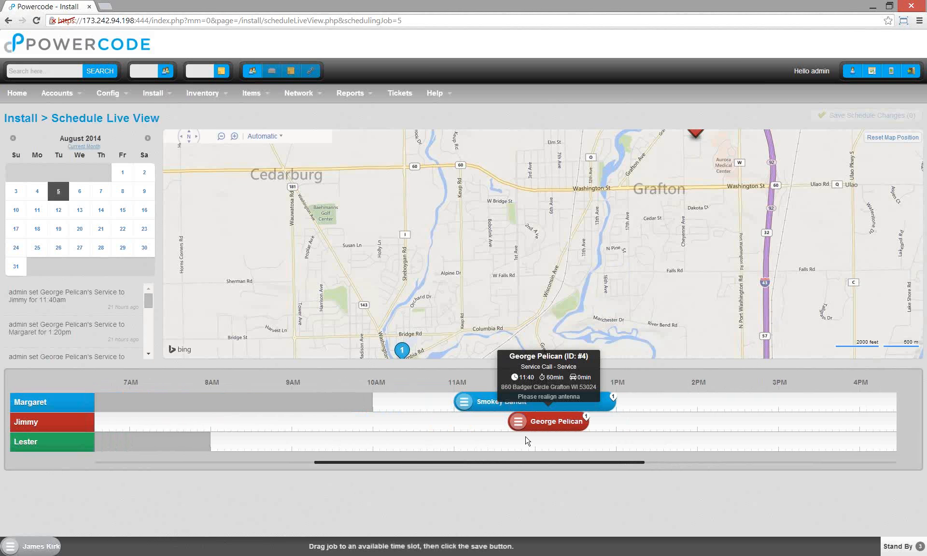
{"action": "mouse_move", "coordinate": [500, 402]}
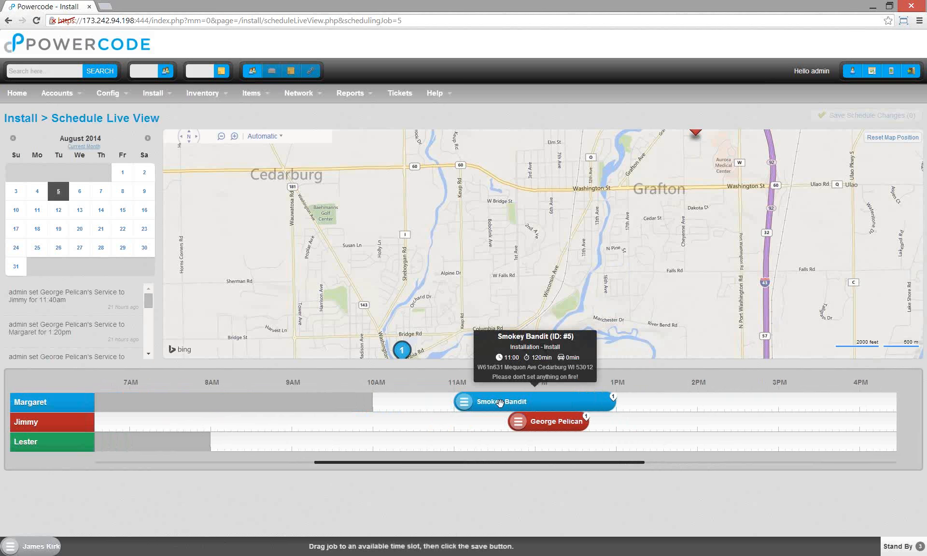
{"action": "left_click", "coordinate": [220, 137]}
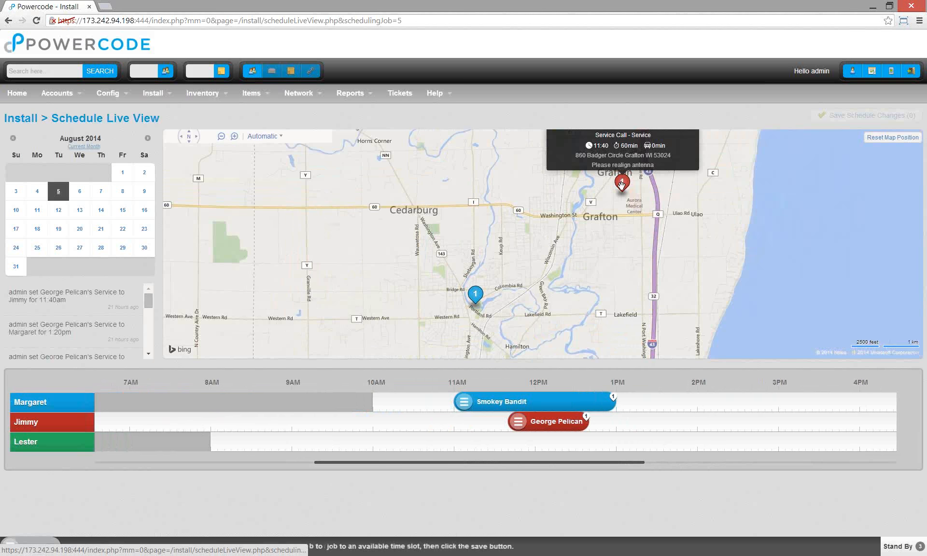
{"action": "mouse_move", "coordinate": [476, 296]}
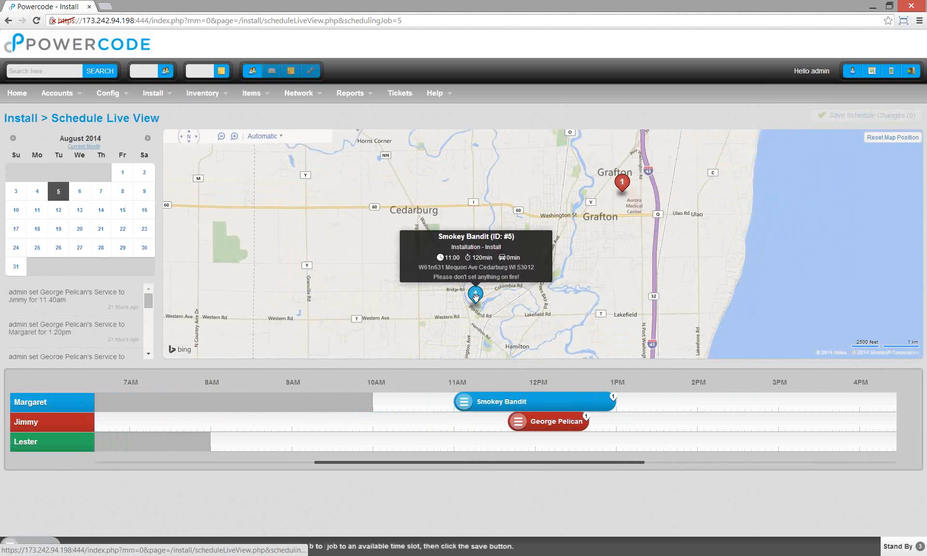
{"action": "left_click_drag", "start_coordinate": [656, 274], "coordinate": [598, 287]}
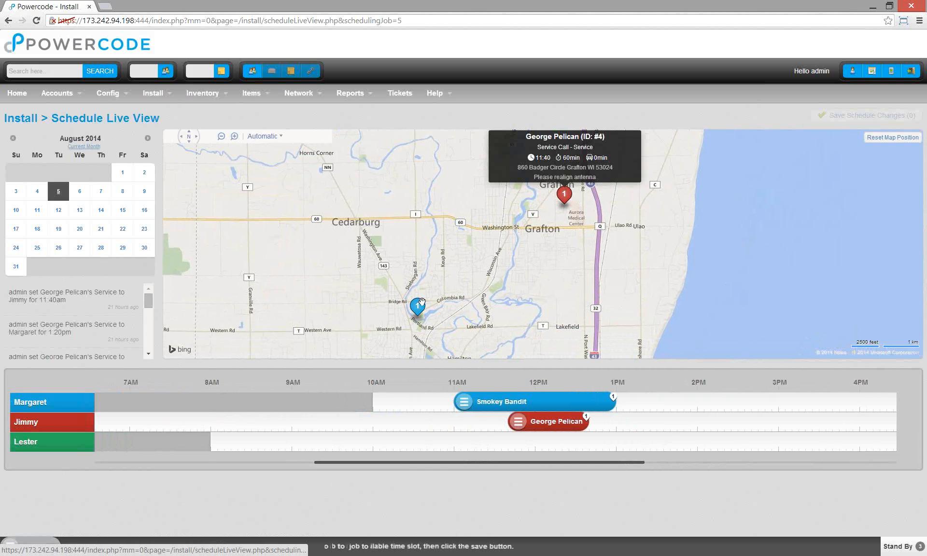
{"action": "mouse_move", "coordinate": [418, 305]}
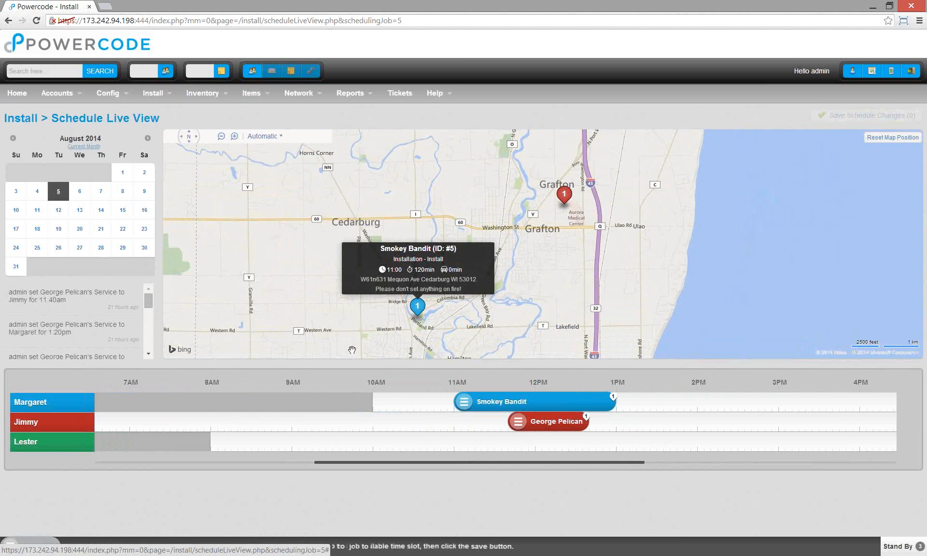
- Drag the pickup job onto the technician's row at 9:00am and save the schedule changes
{"action": "mouse_move", "coordinate": [31, 547]}
{"action": "left_click_drag", "start_coordinate": [31, 547], "coordinate": [315, 522]}
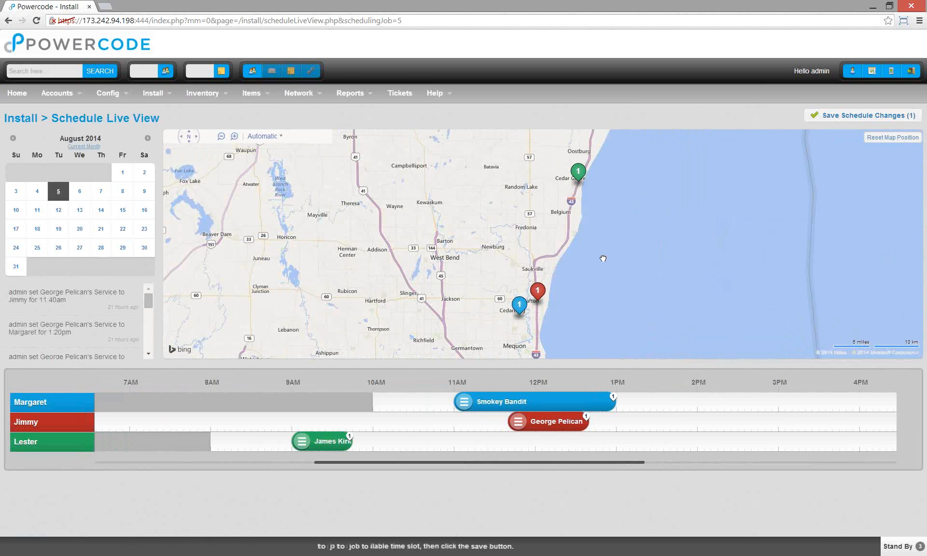
{"action": "left_click_drag", "start_coordinate": [603, 259], "coordinate": [596, 271]}
{"action": "mouse_move", "coordinate": [515, 324]}
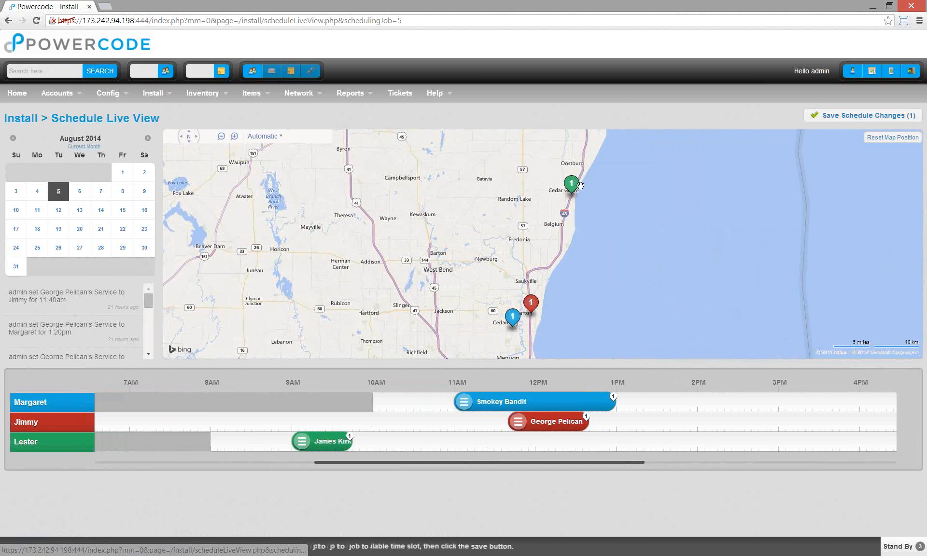
{"action": "left_click", "coordinate": [862, 117]}
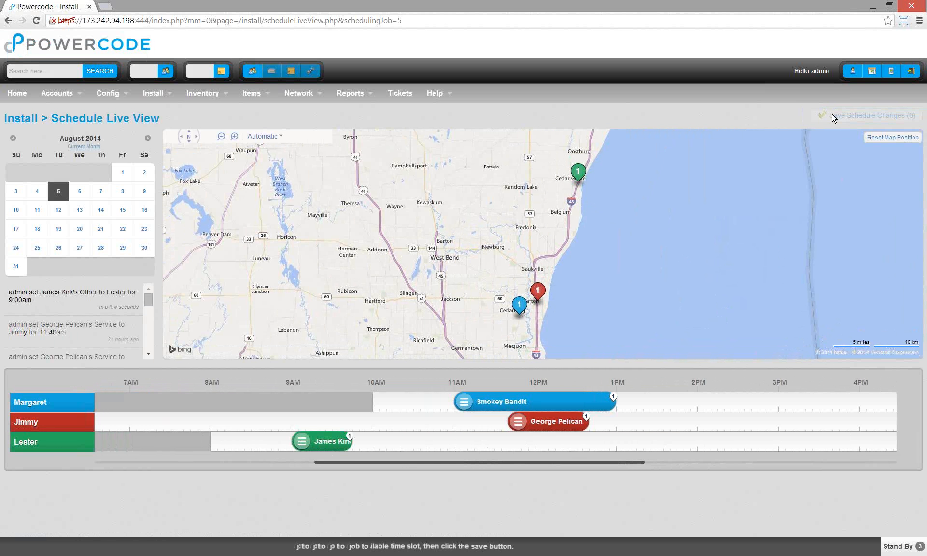
{"action": "scroll", "coordinate": [678, 416], "scroll_direction": "right", "scroll_amount": 3}
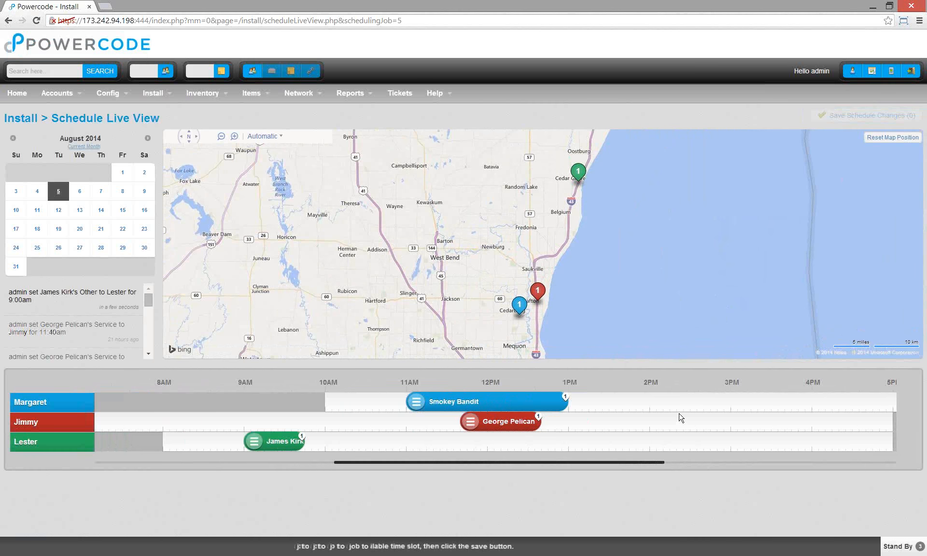
{"action": "scroll", "coordinate": [678, 421], "scroll_direction": "left", "scroll_amount": 5}
{"action": "scroll", "coordinate": [695, 422], "scroll_direction": "right", "scroll_amount": 5}
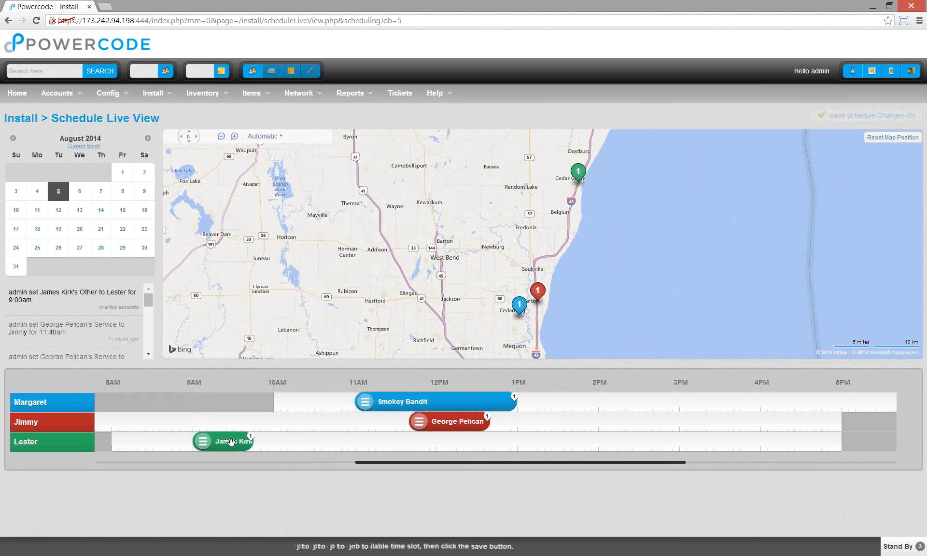
{"action": "mouse_move", "coordinate": [230, 442]}
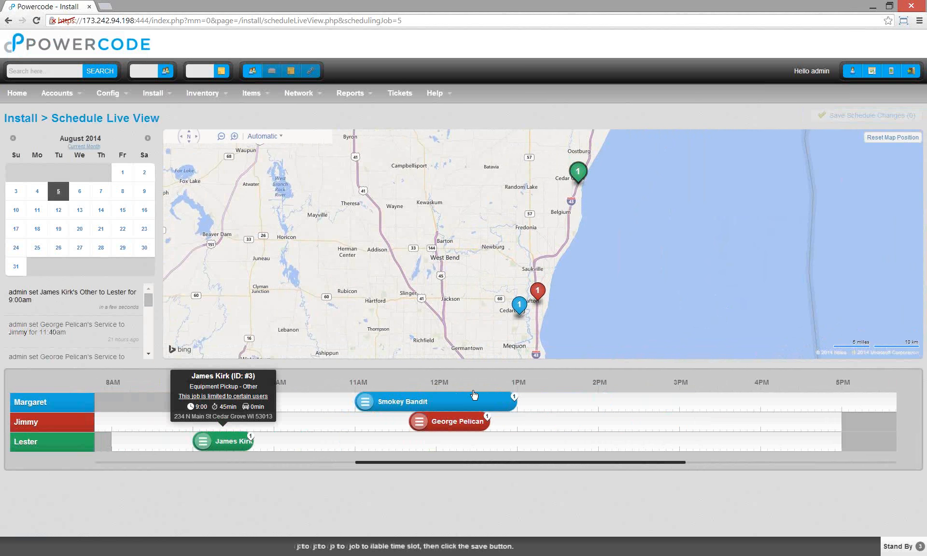
{"action": "scroll", "coordinate": [599, 414], "scroll_direction": "right", "scroll_amount": 3}
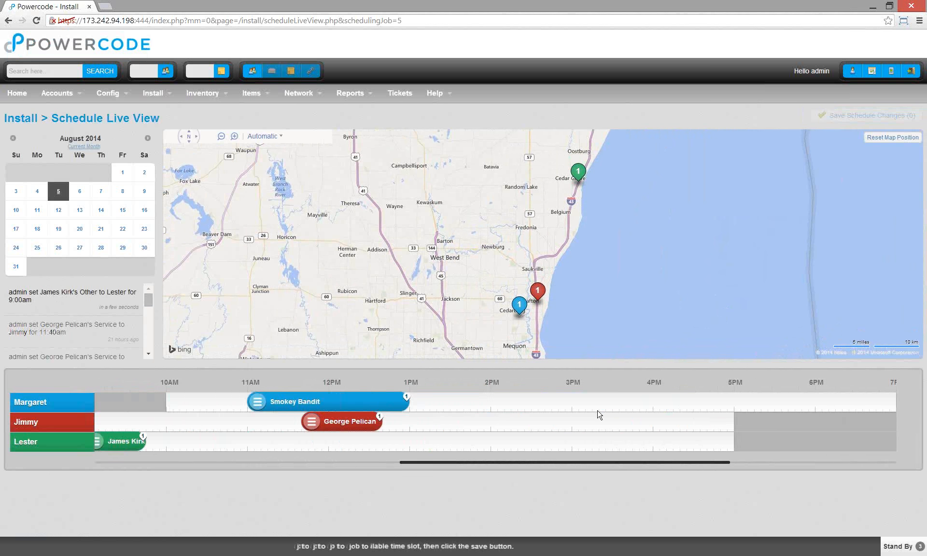
{"action": "scroll", "coordinate": [589, 423], "scroll_direction": "left", "scroll_amount": 3}
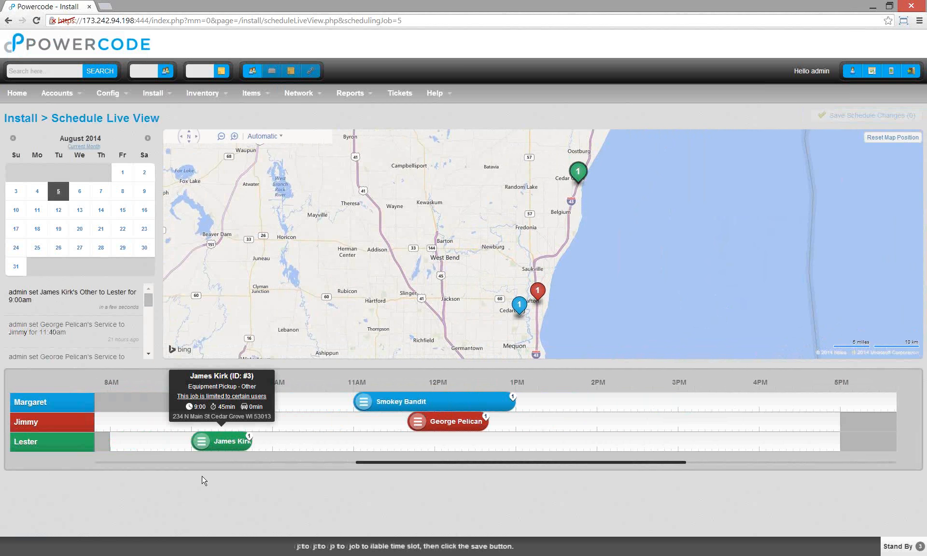
- Open the second customer's account from recent accounts and show its jobs
{"action": "left_click", "coordinate": [255, 73]}
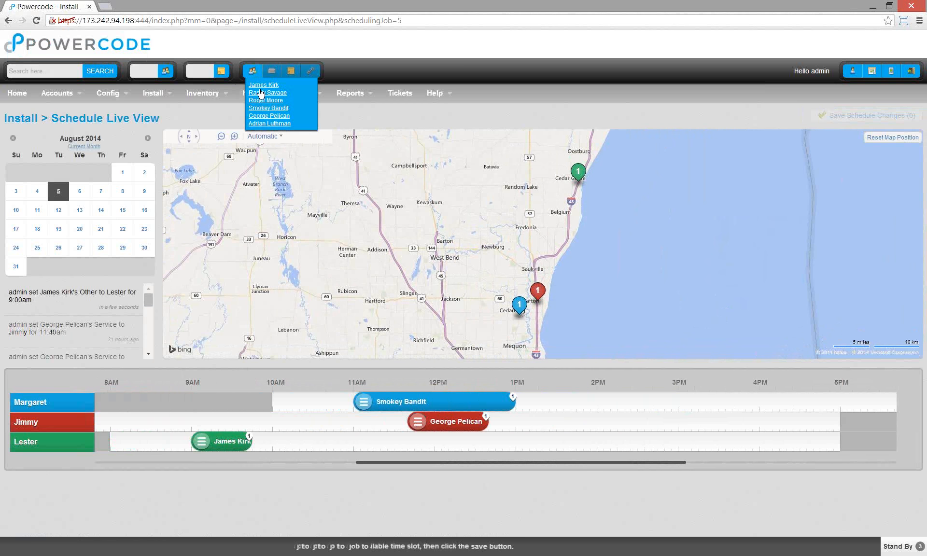
{"action": "left_click", "coordinate": [261, 95]}
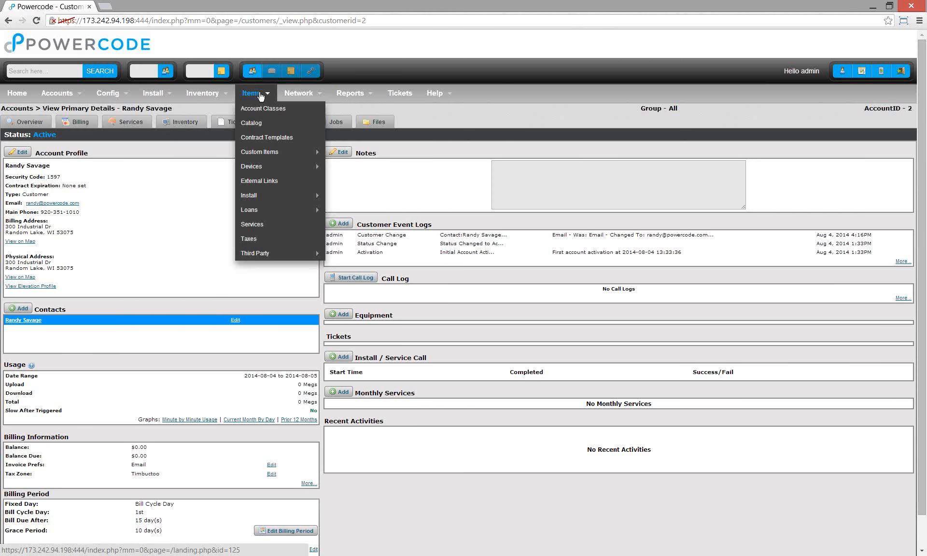
{"action": "left_click", "coordinate": [351, 123]}
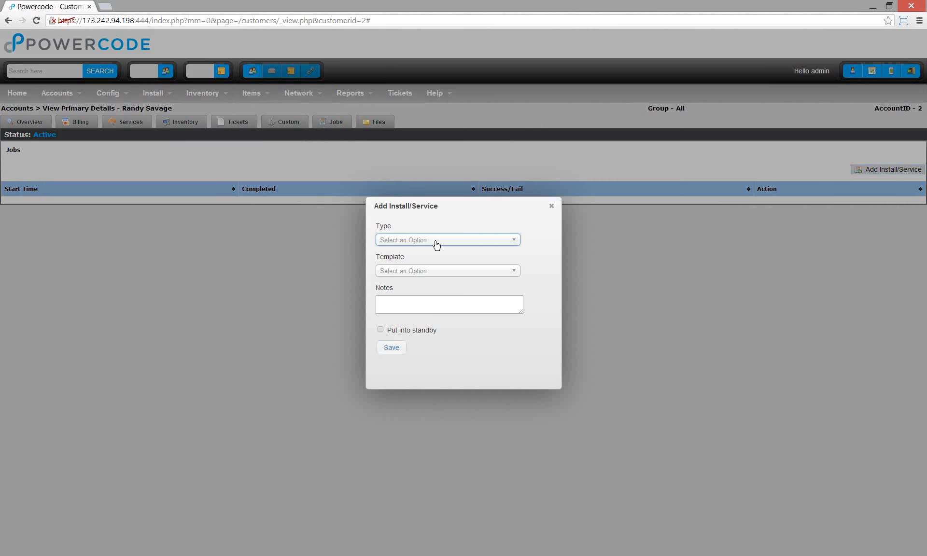
- Add an Other Equipment Pickup job noted 'Pick up this equipment, be careful, he is very tough.'
{"action": "left_click", "coordinate": [436, 241]}
{"action": "left_click", "coordinate": [401, 295]}
{"action": "left_click", "coordinate": [437, 271]}
{"action": "left_click", "coordinate": [423, 298]}
{"action": "left_click", "coordinate": [507, 299]}
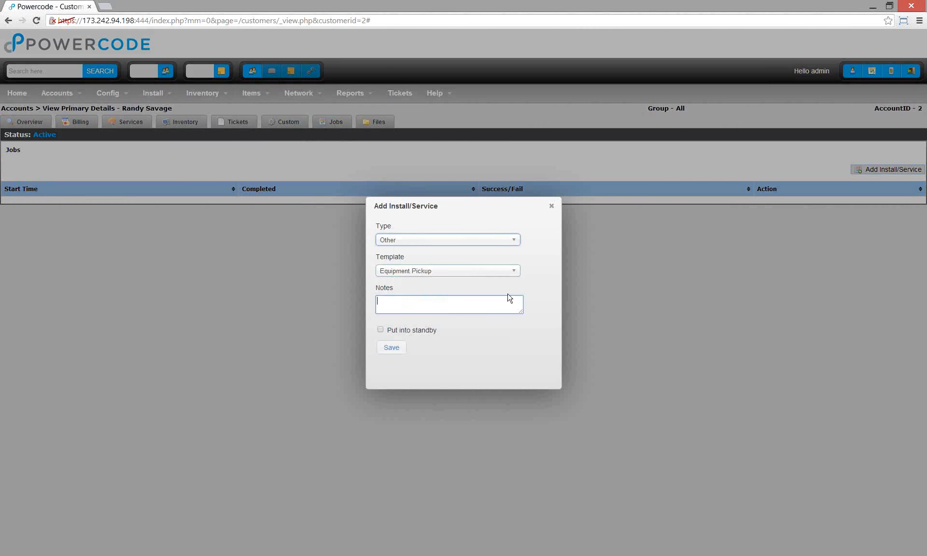
{"action": "type", "text": "Pick up this equipment, be careful, he is "}
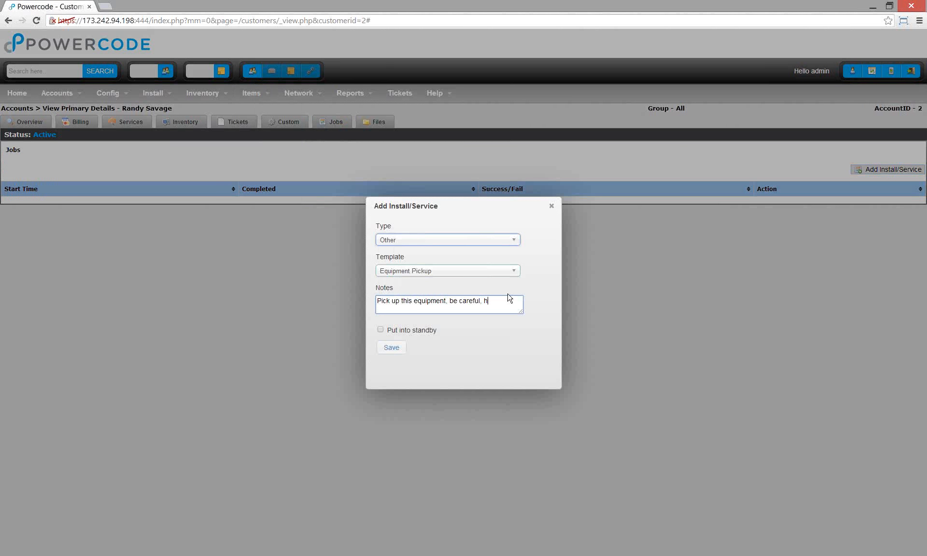
{"action": "type", "text": "very tough."}
{"action": "left_click", "coordinate": [388, 350]}
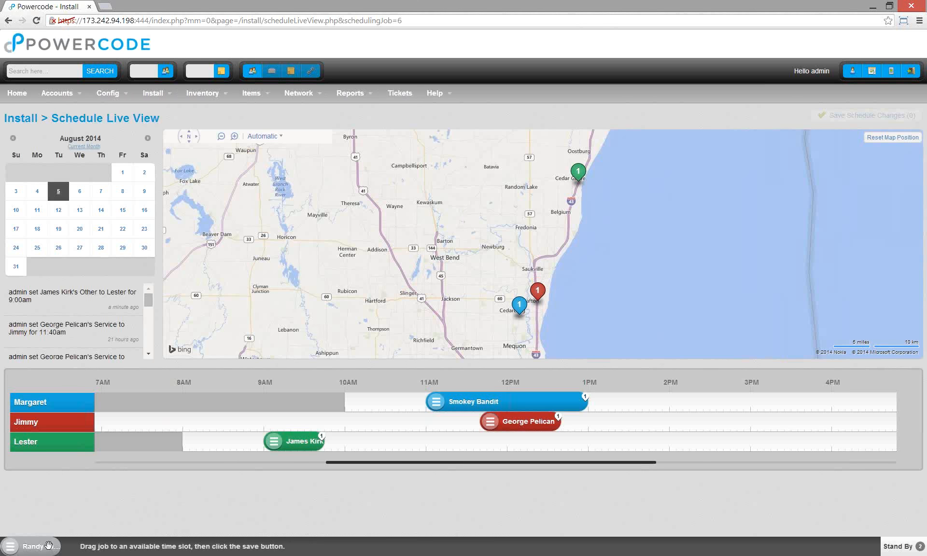
- Place the new Equipment Pickup on the technician's row just after the 9:00 job
{"action": "mouse_move", "coordinate": [45, 549]}
{"action": "left_click_drag", "start_coordinate": [42, 548], "coordinate": [400, 420]}
{"action": "mouse_move", "coordinate": [409, 436]}
{"action": "mouse_move", "coordinate": [582, 434]}
{"action": "left_mouse_down"}
{"action": "mouse_move", "coordinate": [666, 407]}
{"action": "mouse_move", "coordinate": [669, 426]}
{"action": "mouse_move", "coordinate": [571, 446]}
{"action": "mouse_move", "coordinate": [401, 450]}
{"action": "left_mouse_up"}
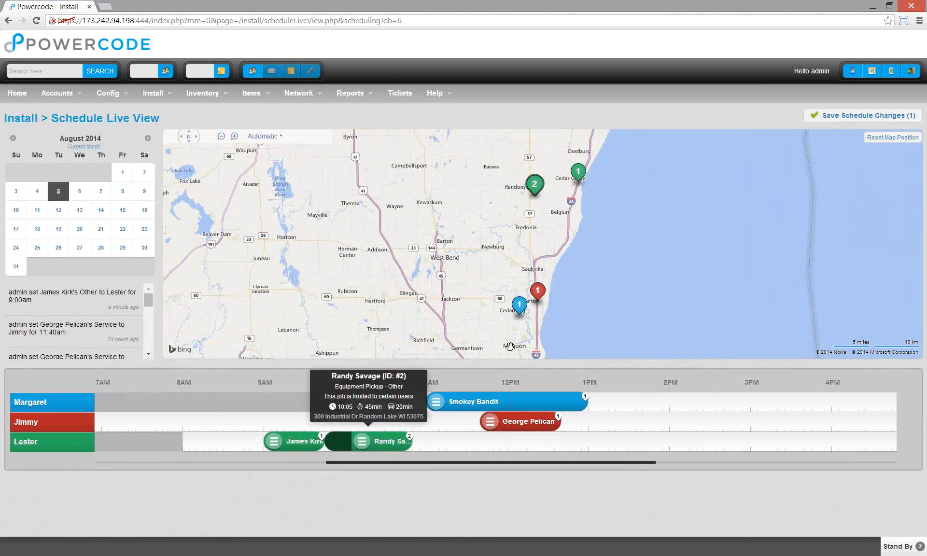
- Pan the map to show the new pickup's location
{"action": "mouse_move", "coordinate": [534, 184]}
{"action": "left_click_drag", "start_coordinate": [453, 274], "coordinate": [390, 327]}
{"action": "mouse_move", "coordinate": [469, 238]}
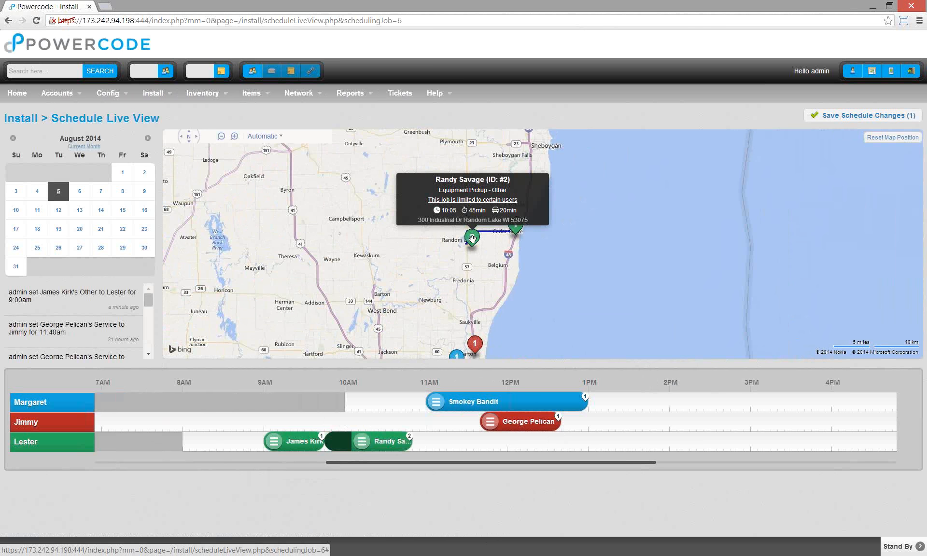
{"action": "mouse_move", "coordinate": [336, 439]}
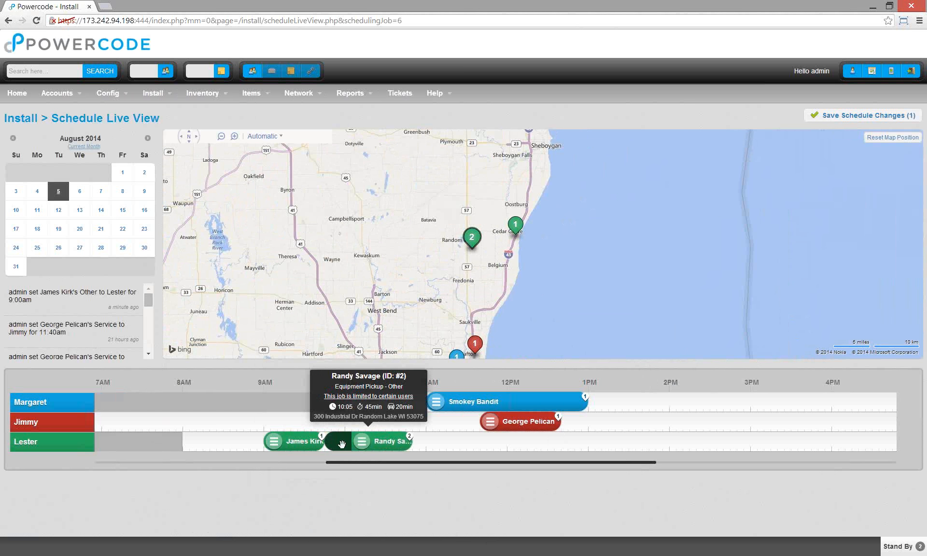
{"action": "mouse_move", "coordinate": [515, 223]}
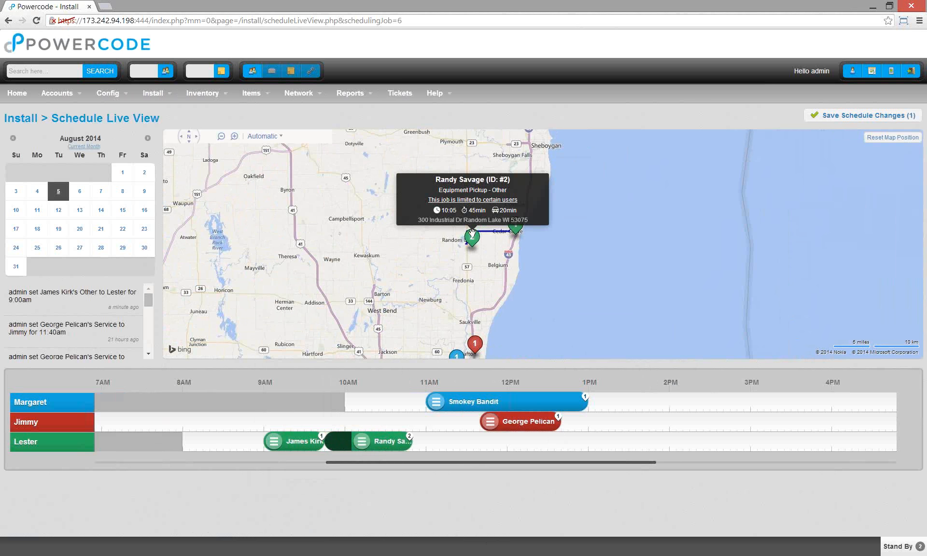
{"action": "mouse_move", "coordinate": [381, 443]}
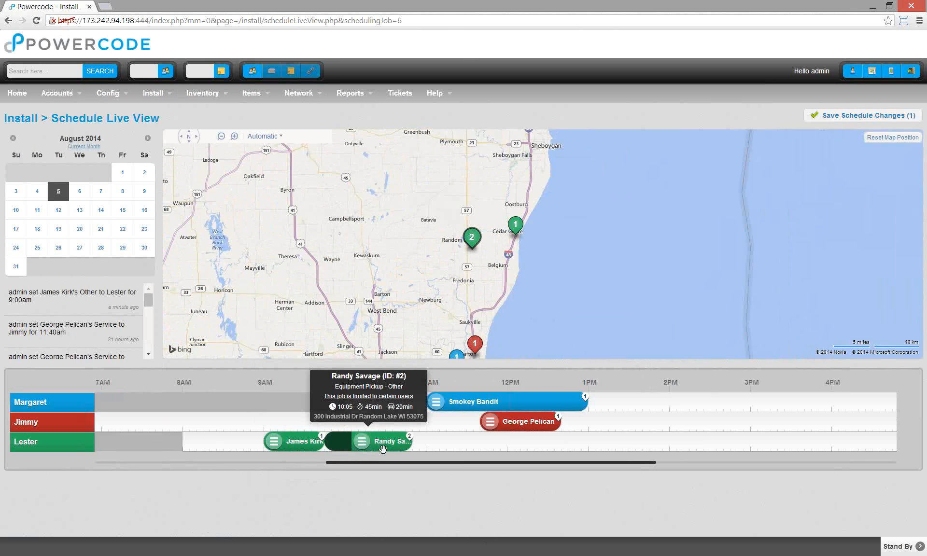
- Shift the second pickup to 10:20am on the bottom row and save the one schedule change
{"action": "mouse_move", "coordinate": [287, 444]}
{"action": "left_click_drag", "start_coordinate": [385, 442], "coordinate": [359, 440]}
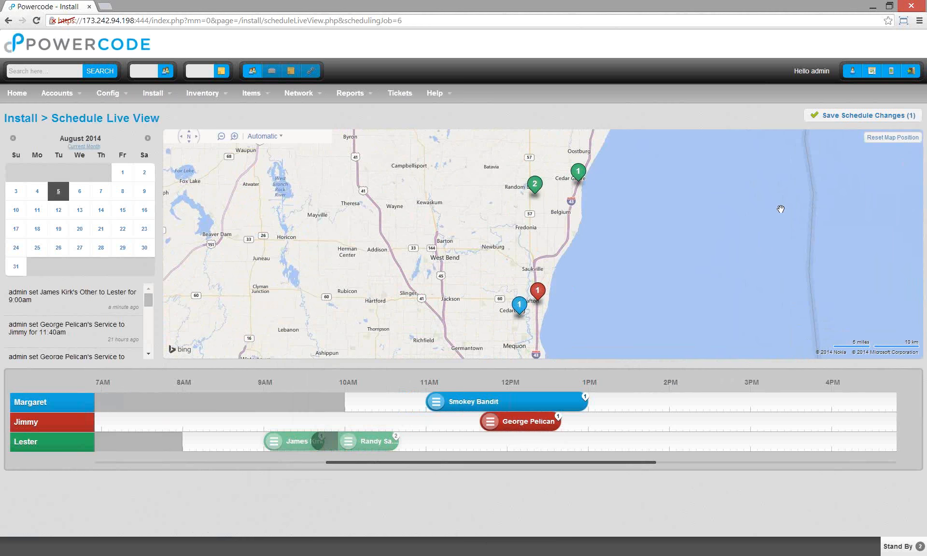
{"action": "left_click_drag", "start_coordinate": [357, 442], "coordinate": [393, 463]}
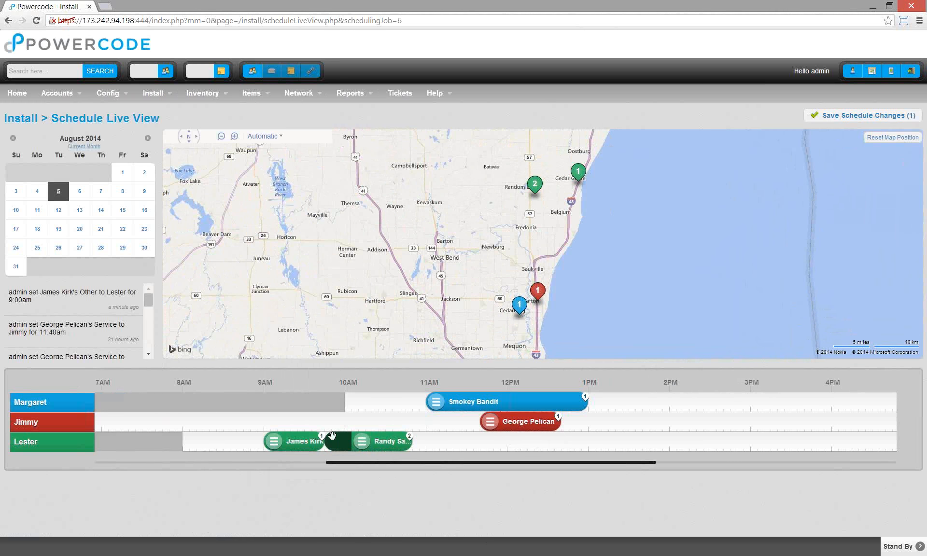
{"action": "left_click_drag", "start_coordinate": [379, 440], "coordinate": [414, 516]}
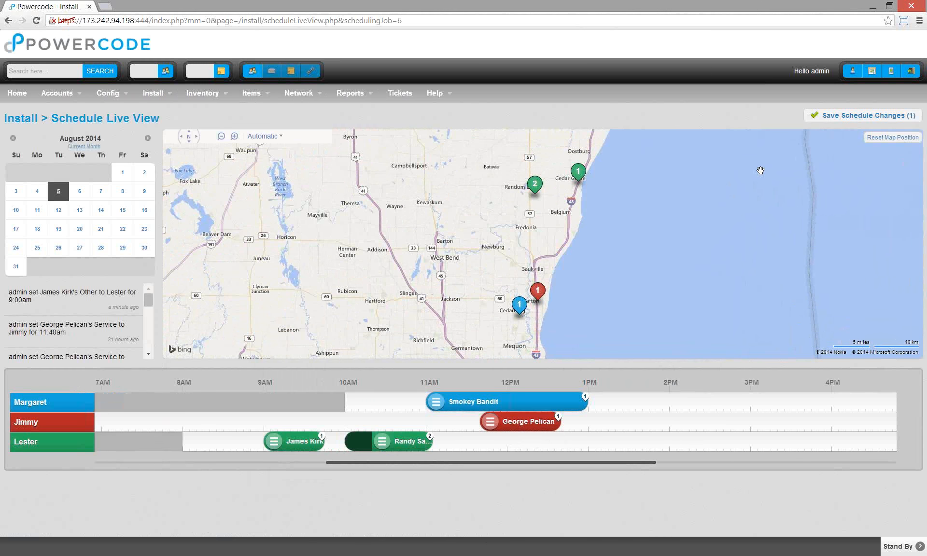
{"action": "left_click", "coordinate": [820, 116]}
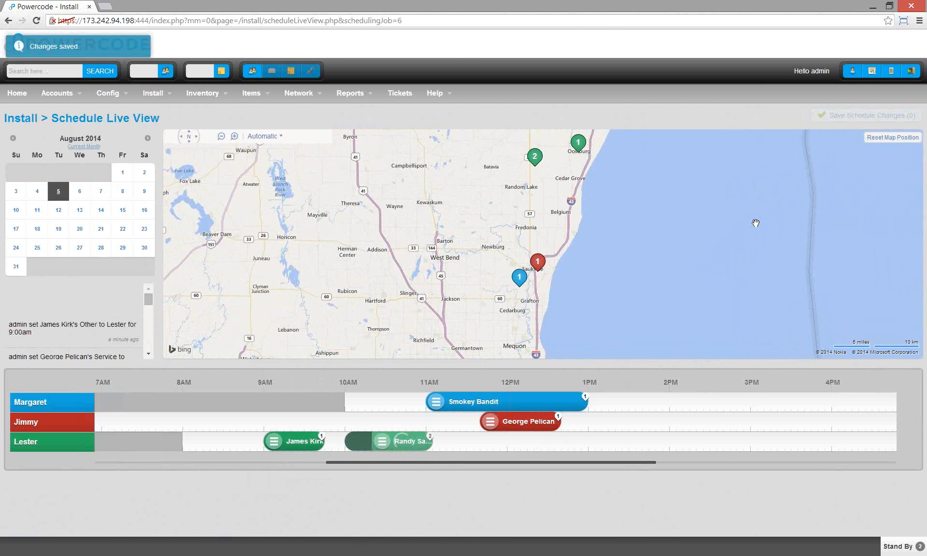
{"action": "mouse_move", "coordinate": [580, 174]}
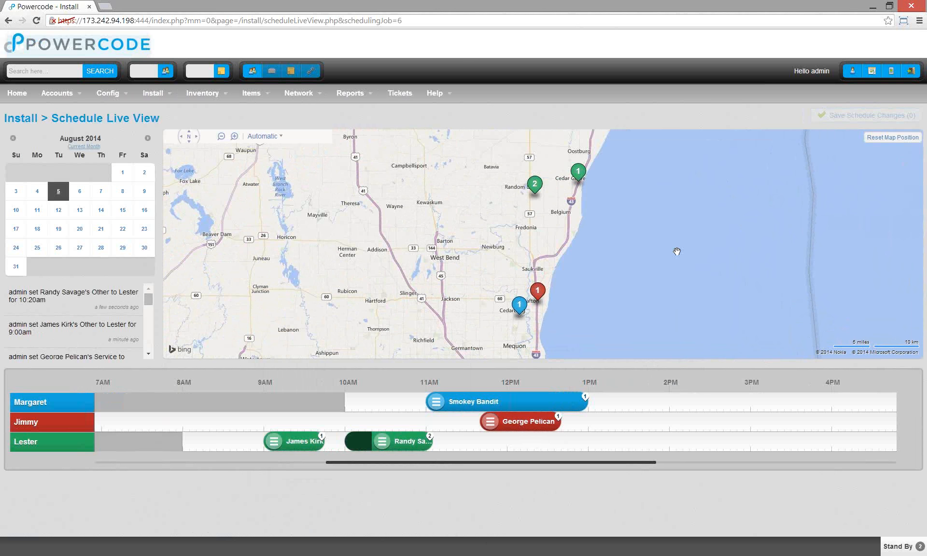
- Try the stand-by groupings (all, type, template, city, length), settling on By City
{"action": "left_click", "coordinate": [897, 546]}
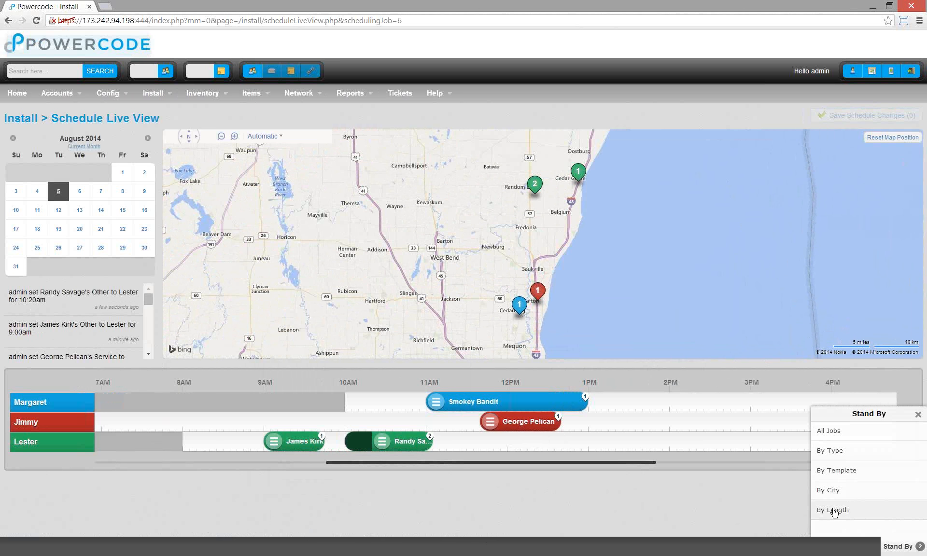
{"action": "left_click", "coordinate": [853, 433]}
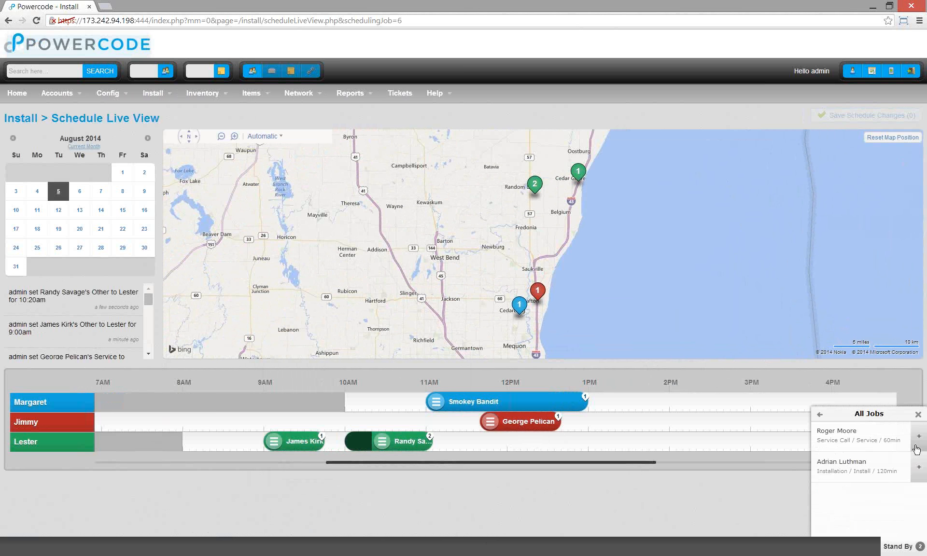
{"action": "left_click", "coordinate": [819, 414]}
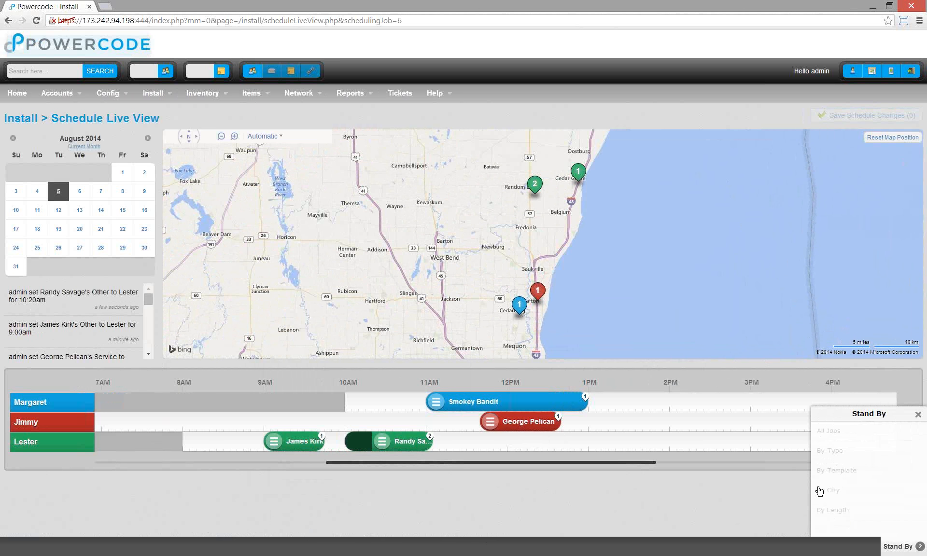
{"action": "left_click", "coordinate": [830, 450]}
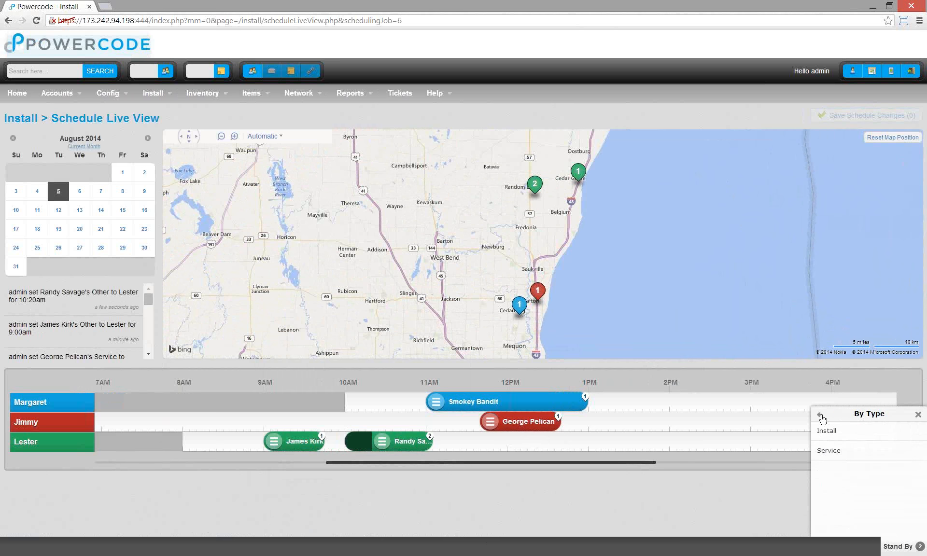
{"action": "left_click", "coordinate": [819, 415]}
{"action": "left_click", "coordinate": [852, 470]}
{"action": "left_click", "coordinate": [820, 414]}
{"action": "left_click", "coordinate": [873, 490]}
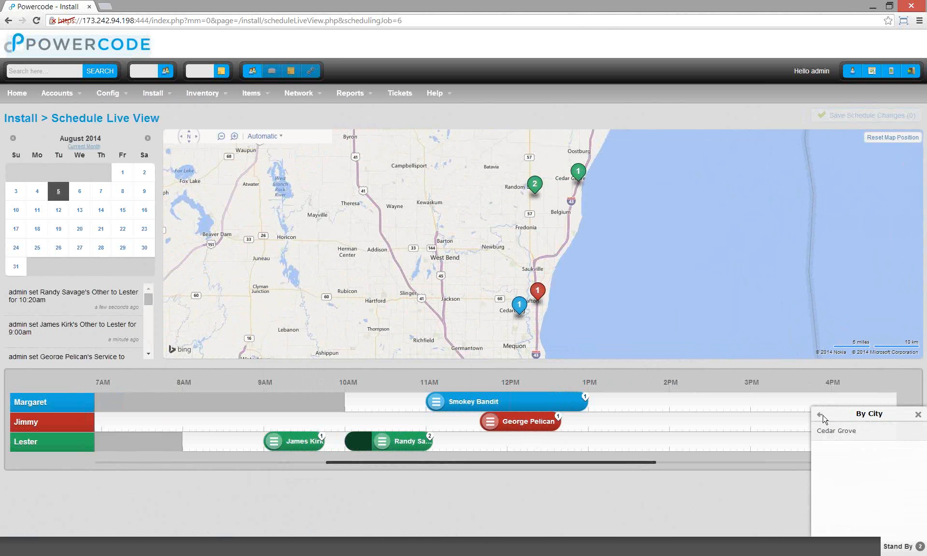
{"action": "left_click", "coordinate": [820, 416]}
{"action": "left_click", "coordinate": [853, 510]}
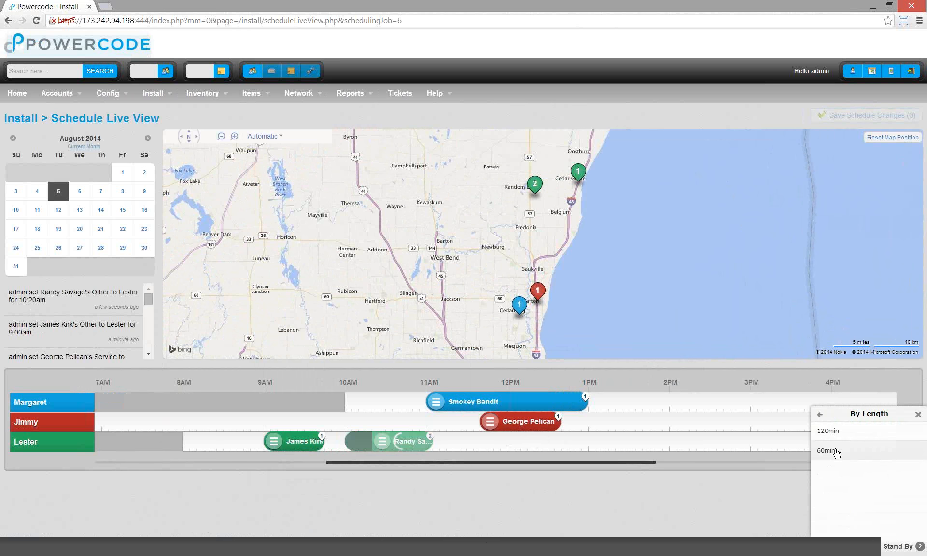
{"action": "left_click", "coordinate": [820, 414]}
{"action": "left_click", "coordinate": [855, 497]}
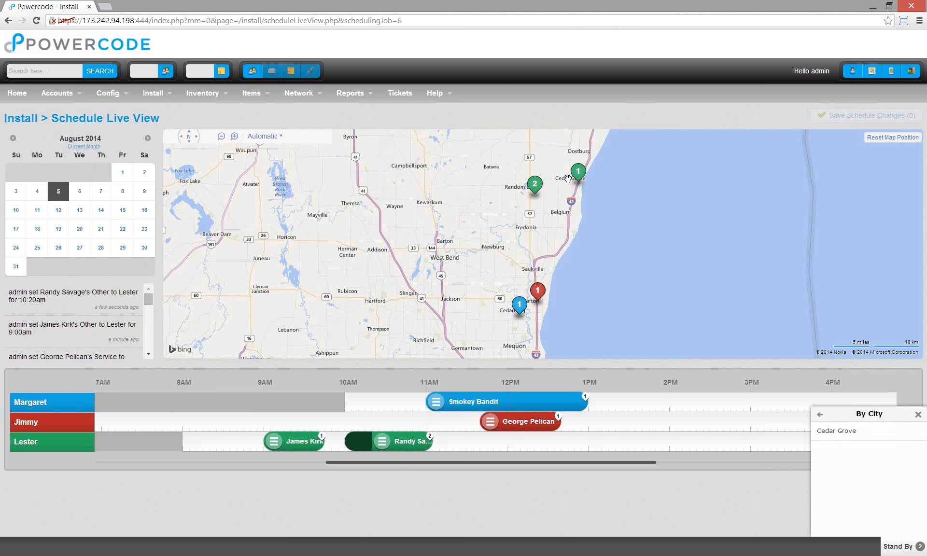
- Move the Cedar Grove customer's service call from the stand-by list into the Stand By bar
{"action": "left_click", "coordinate": [851, 435]}
{"action": "left_click", "coordinate": [918, 436]}
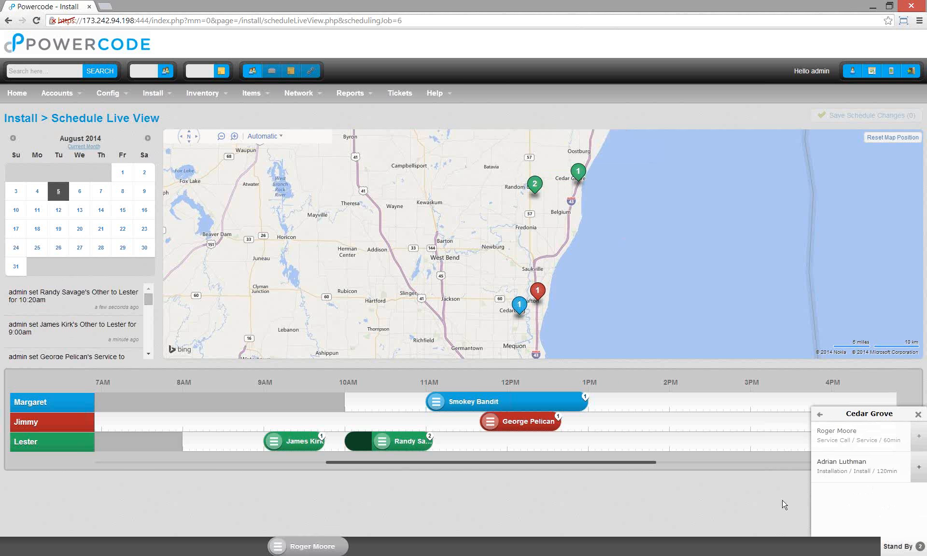
{"action": "left_click", "coordinate": [919, 416]}
{"action": "mouse_move", "coordinate": [69, 551]}
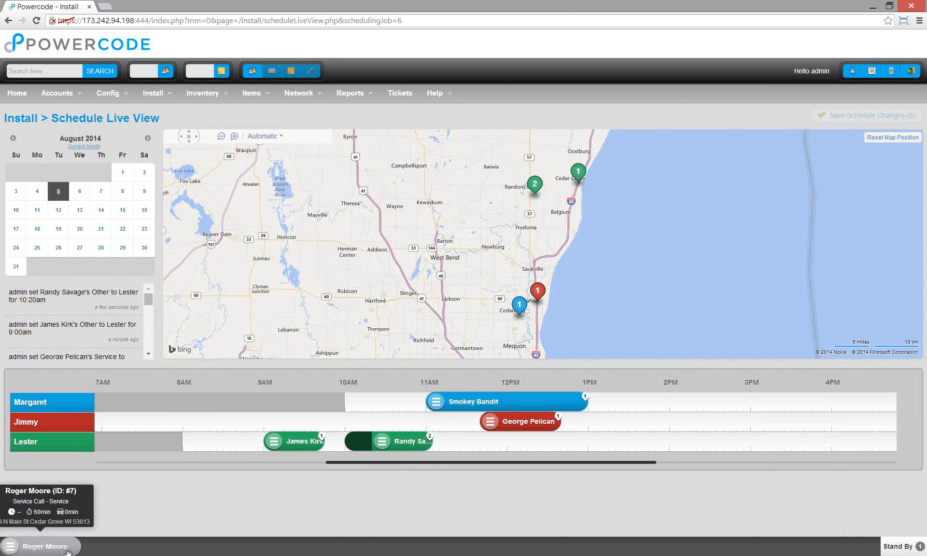
- Drop the Cedar Grove service call onto the technician's row near noon
{"action": "left_click_drag", "start_coordinate": [60, 552], "coordinate": [519, 441]}
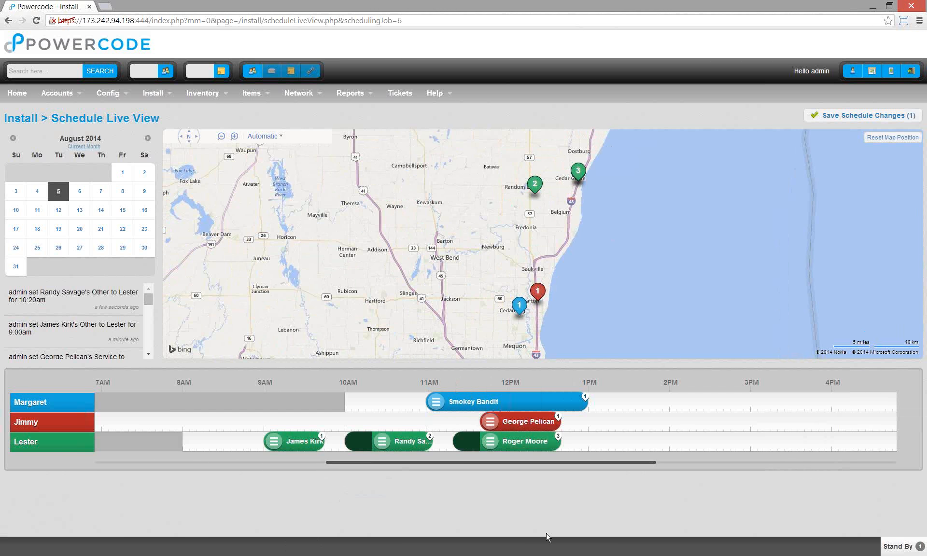
{"action": "mouse_move", "coordinate": [578, 179]}
{"action": "mouse_move", "coordinate": [580, 181]}
{"action": "left_mouse_down"}
{"action": "mouse_move", "coordinate": [613, 284]}
{"action": "mouse_move", "coordinate": [534, 262]}
{"action": "left_mouse_up"}
{"action": "mouse_move", "coordinate": [412, 433]}
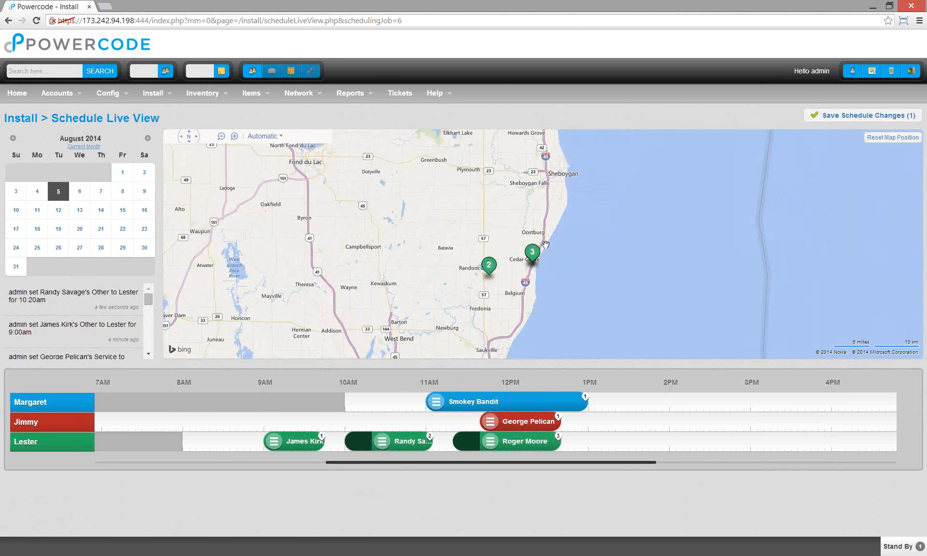
{"action": "mouse_move", "coordinate": [530, 255]}
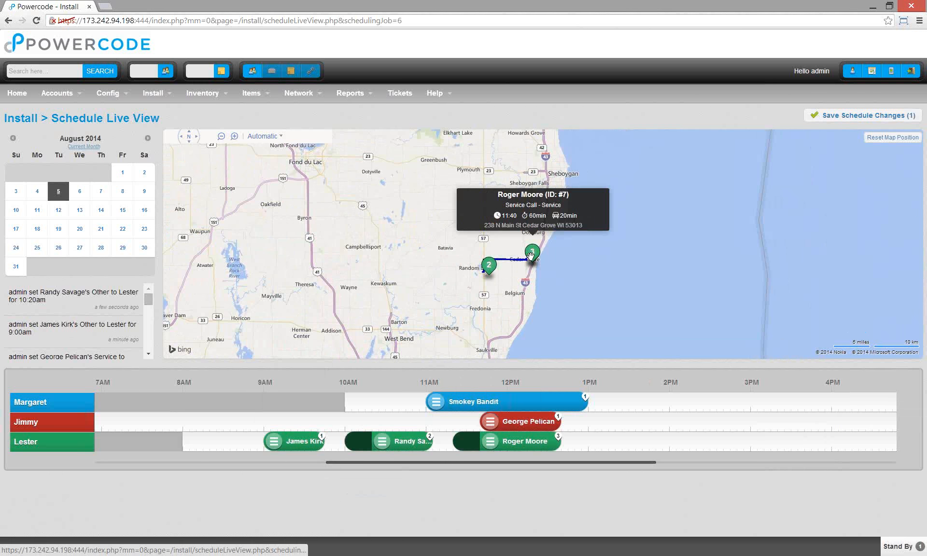
- Move the service call to 9:50am and the second pickup to 11:10am, then save
{"action": "left_click", "coordinate": [403, 445]}
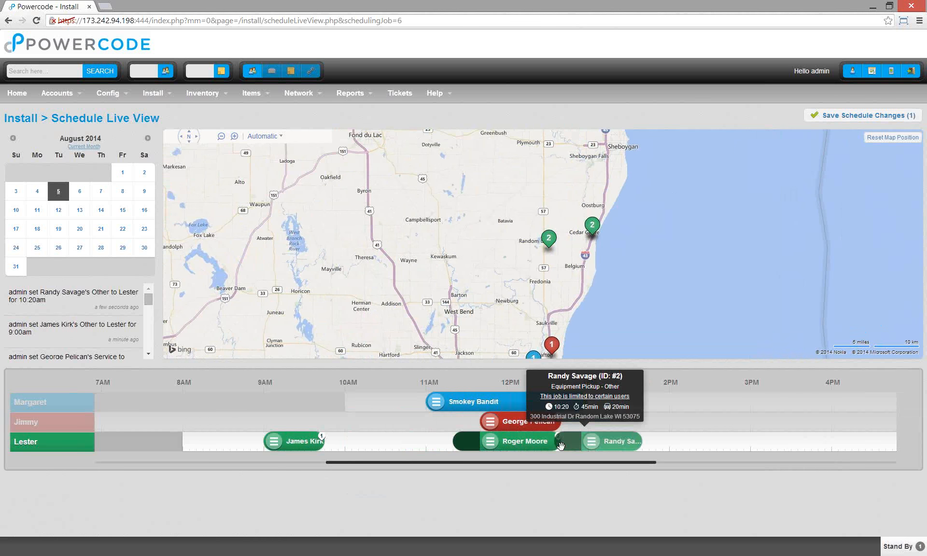
{"action": "left_click_drag", "start_coordinate": [560, 446], "coordinate": [555, 445]}
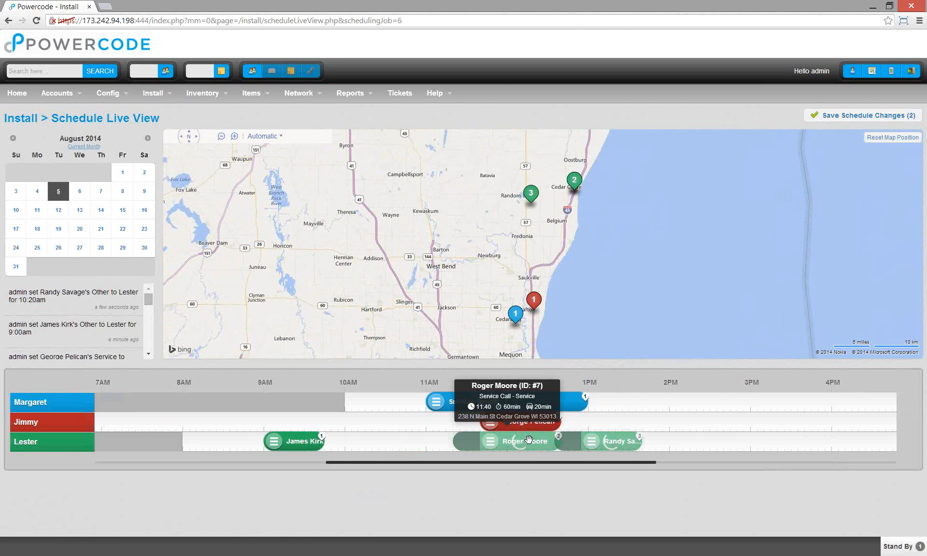
{"action": "left_click_drag", "start_coordinate": [529, 439], "coordinate": [381, 444]}
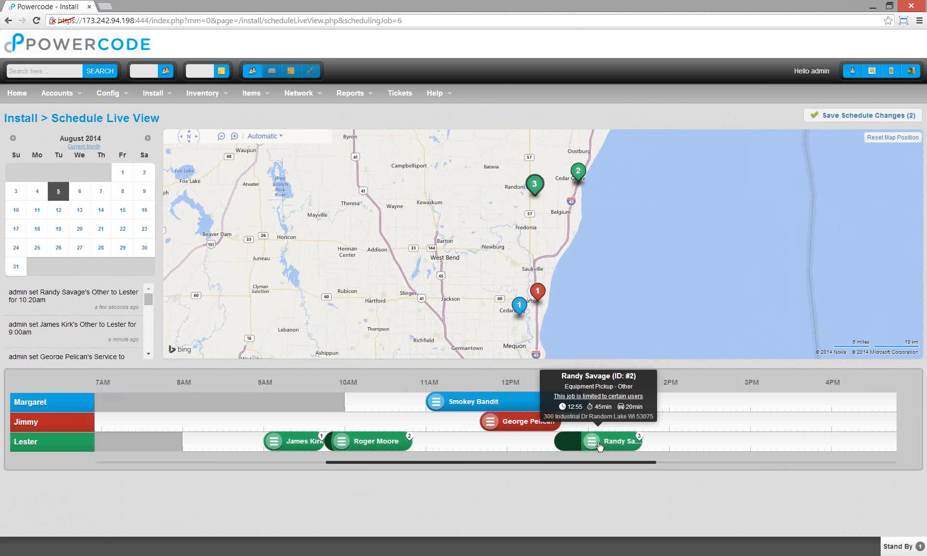
{"action": "left_click_drag", "start_coordinate": [589, 443], "coordinate": [449, 443]}
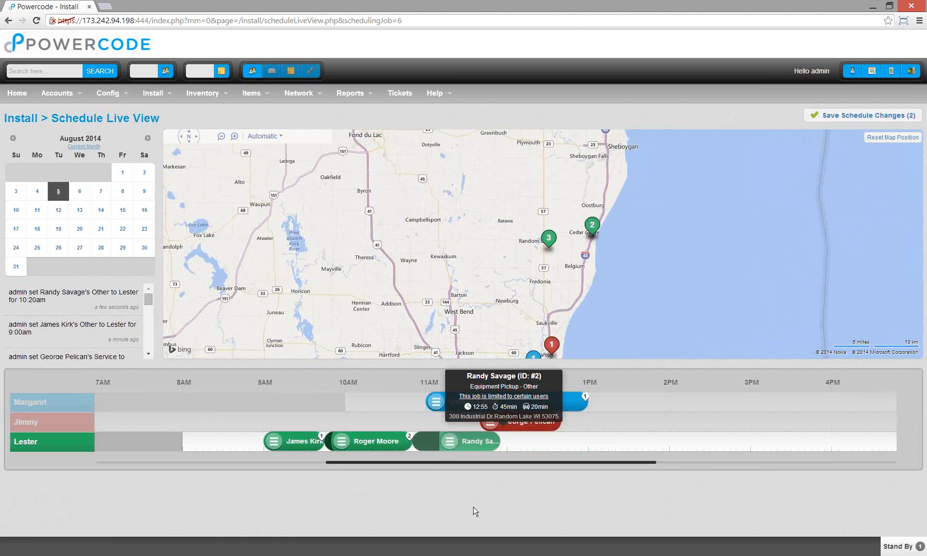
{"action": "left_click", "coordinate": [844, 121]}
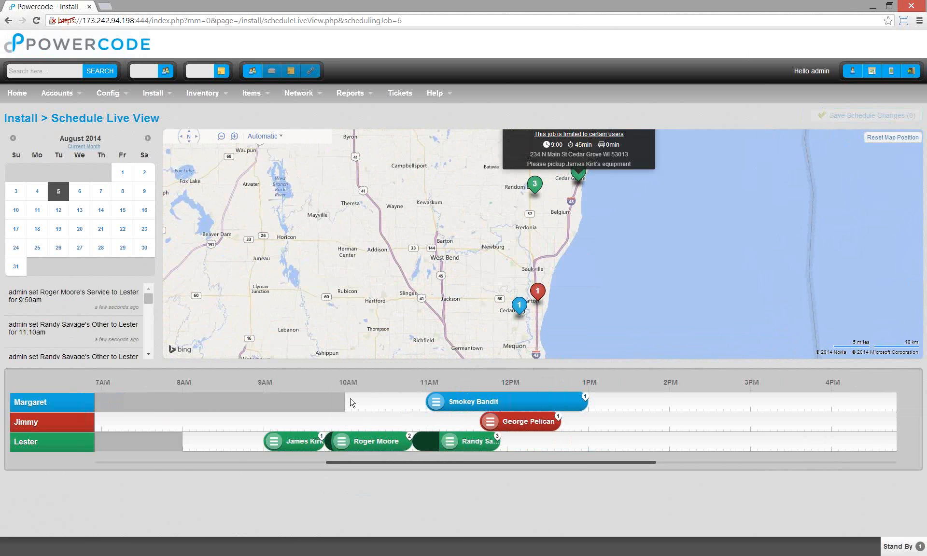
- Open the second customer's account page in a new tab from their scheduled pickup job's actions
{"action": "left_click_drag", "start_coordinate": [582, 174], "coordinate": [542, 206]}
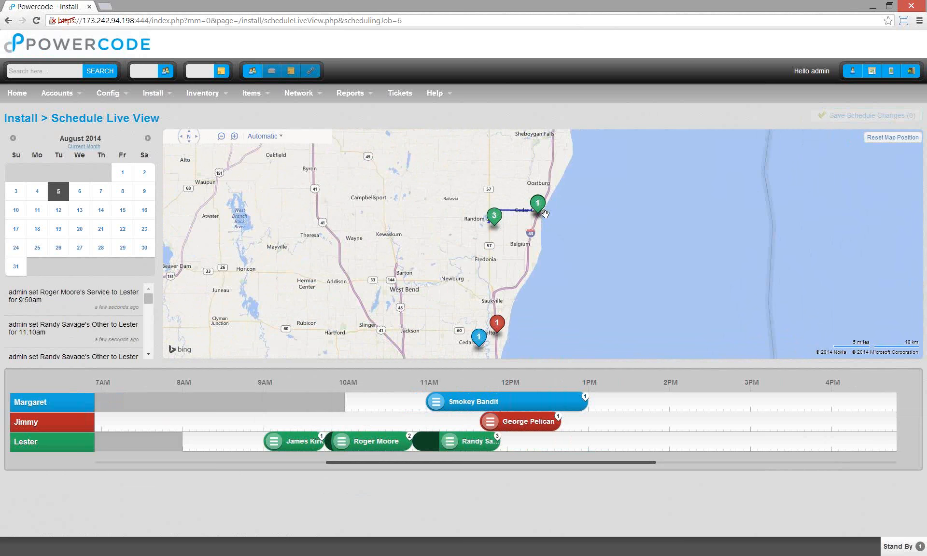
{"action": "mouse_move", "coordinate": [542, 207]}
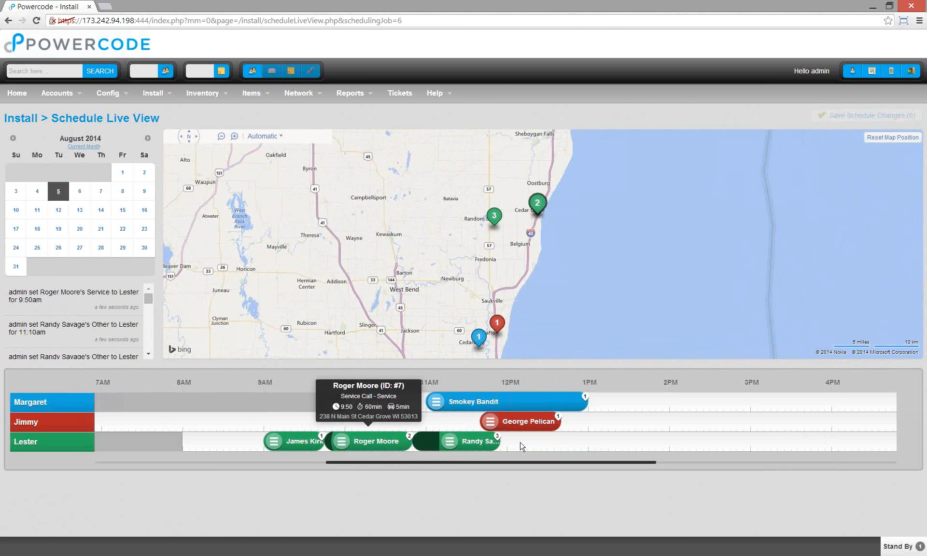
{"action": "mouse_move", "coordinate": [483, 440]}
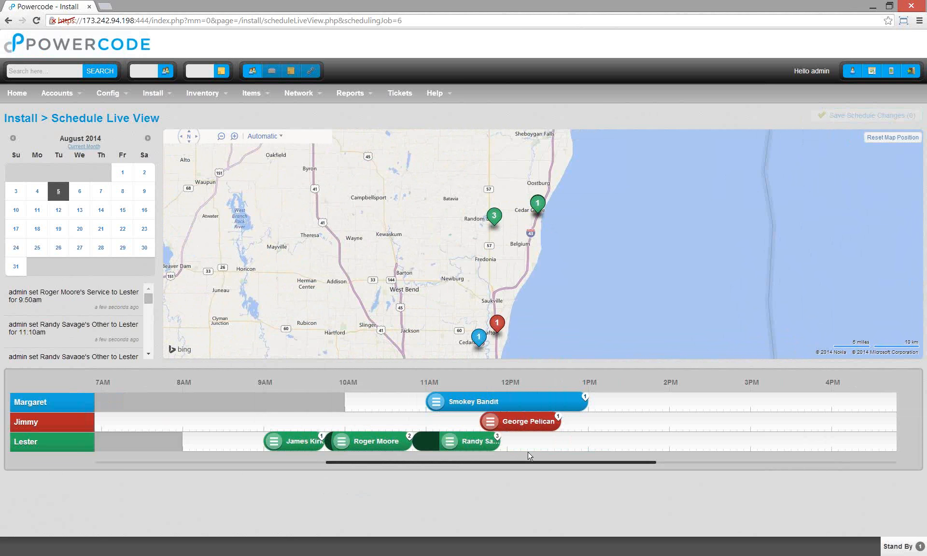
{"action": "left_click", "coordinate": [451, 441]}
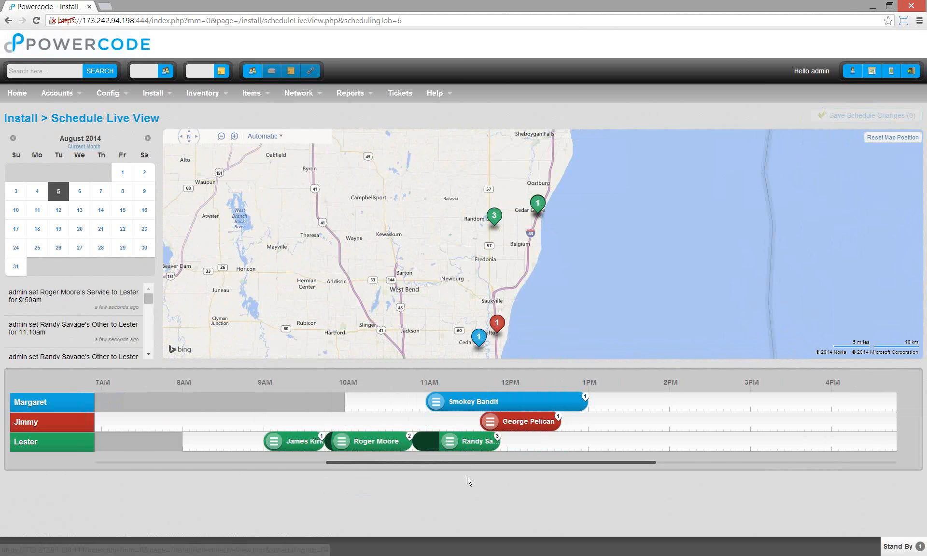
{"action": "mouse_move", "coordinate": [451, 445]}
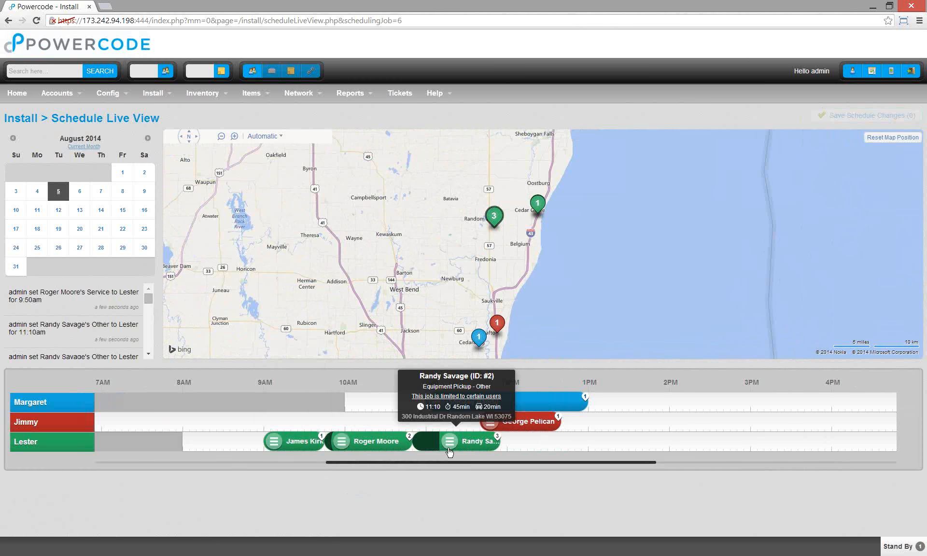
{"action": "left_click", "coordinate": [485, 441]}
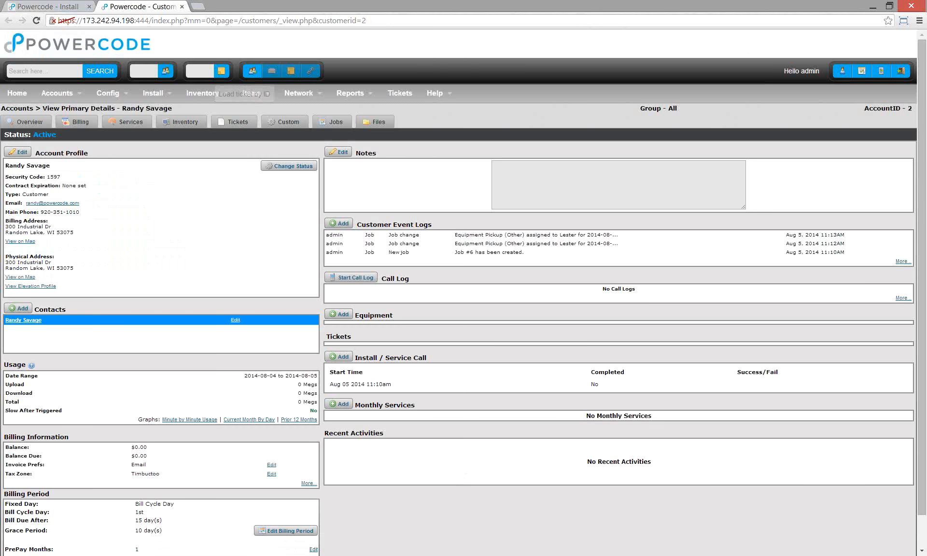
- Download and open the work order PDF for the Aug 05 11:10am pickup from the account's Jobs list
{"action": "left_click", "coordinate": [182, 7]}
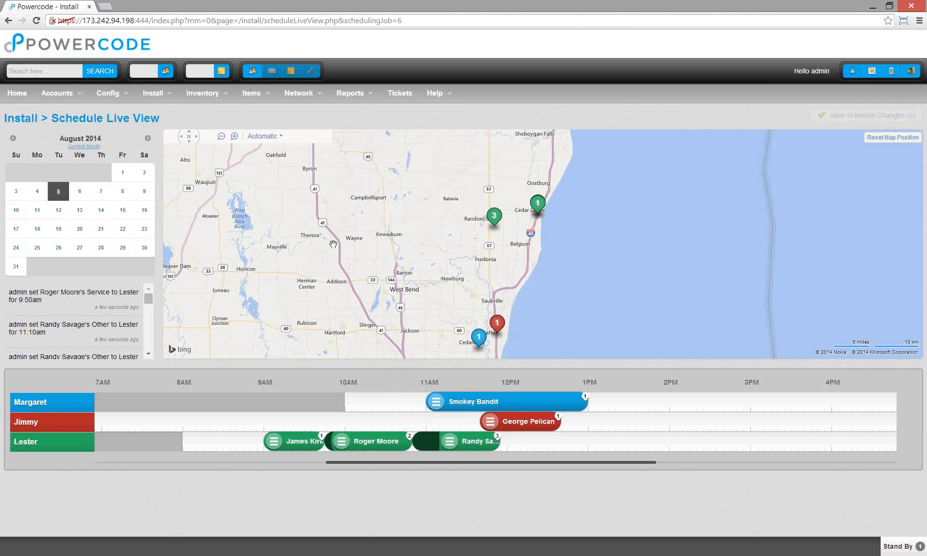
{"action": "left_click", "coordinate": [252, 70]}
{"action": "left_click", "coordinate": [261, 86]}
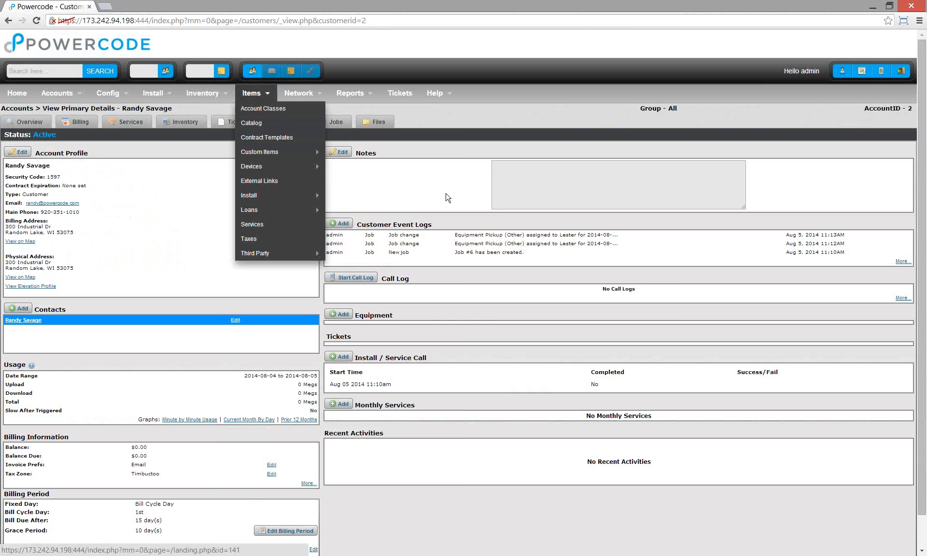
{"action": "left_click", "coordinate": [333, 122]}
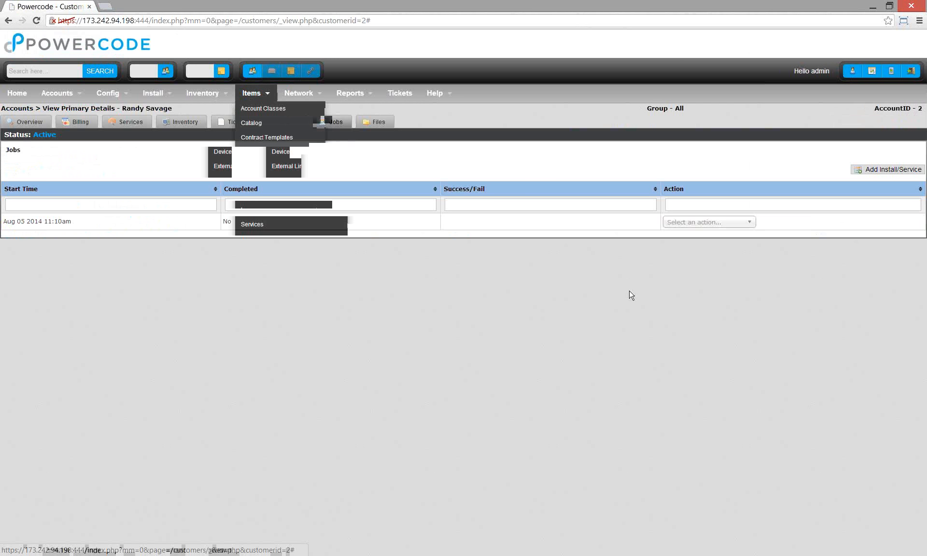
{"action": "left_click", "coordinate": [688, 223]}
{"action": "left_click", "coordinate": [702, 234]}
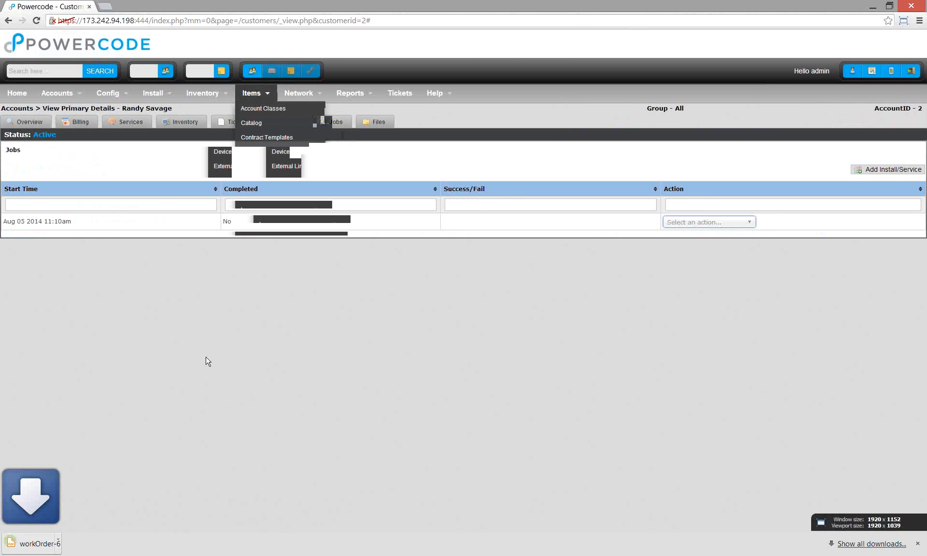
{"action": "left_click", "coordinate": [67, 549]}
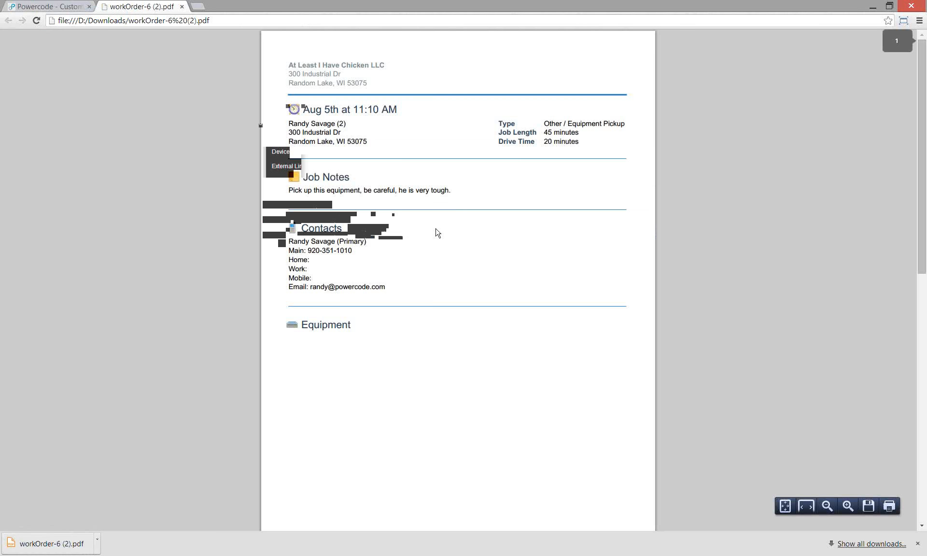
- Review the work order's appointment date, address and job details, then scroll to page 2
{"action": "left_click_drag", "start_coordinate": [304, 110], "coordinate": [414, 132]}
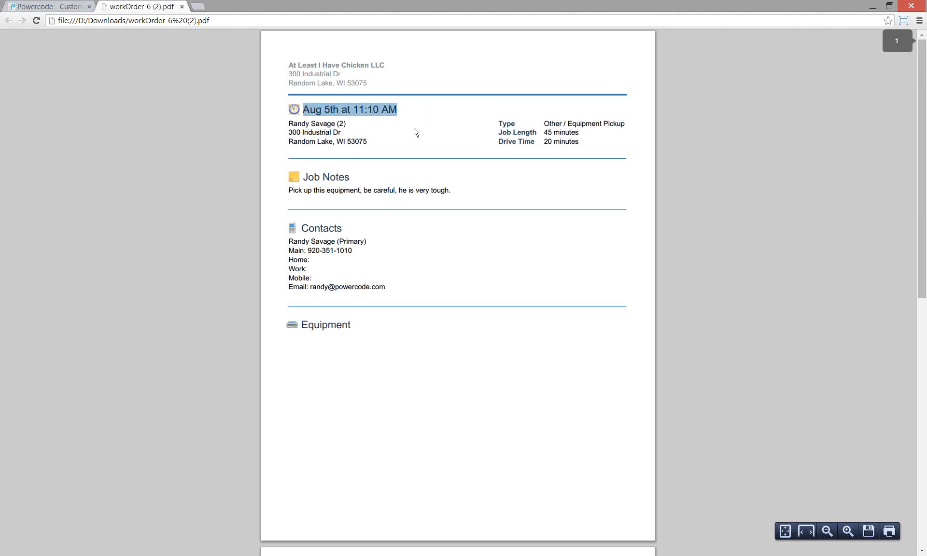
{"action": "left_click_drag", "start_coordinate": [297, 124], "coordinate": [412, 160]}
{"action": "left_click", "coordinate": [413, 162]}
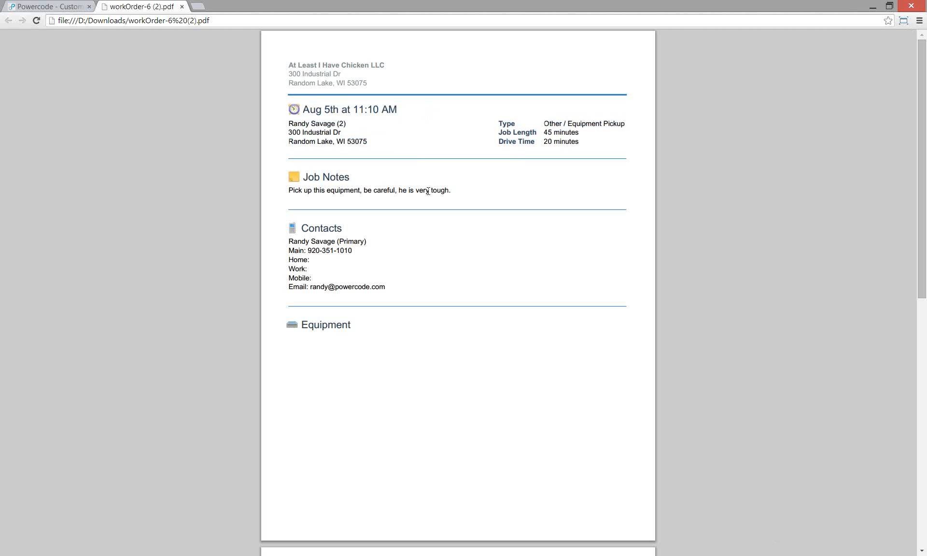
{"action": "scroll", "coordinate": [367, 321], "scroll_direction": "down", "scroll_amount": 1}
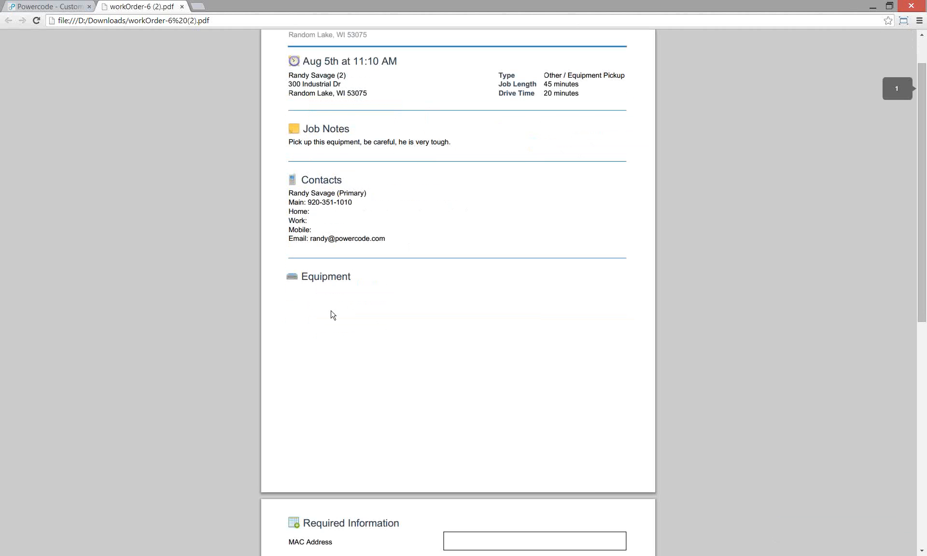
{"action": "scroll", "coordinate": [413, 292], "scroll_direction": "down", "scroll_amount": 6}
{"action": "scroll", "coordinate": [413, 291], "scroll_direction": "down", "scroll_amount": 3}
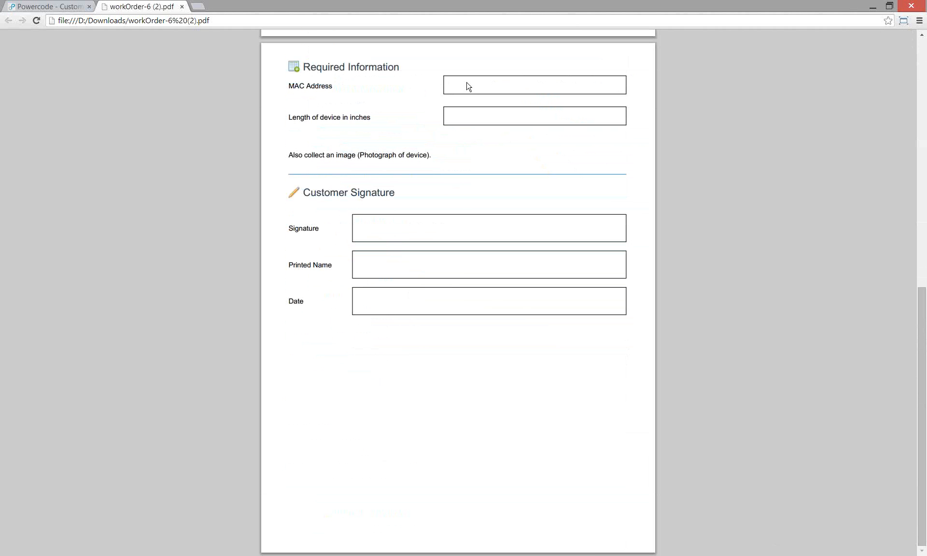
- Check the Required Information fields: MAC Address, device length and device photo, then close the PDF
{"action": "double_click", "coordinate": [319, 86]}
{"action": "double_click", "coordinate": [330, 118]}
{"action": "left_click_drag", "start_coordinate": [289, 155], "coordinate": [543, 186]}
{"action": "left_click", "coordinate": [543, 187]}
{"action": "scroll", "coordinate": [545, 420], "scroll_direction": "up", "scroll_amount": 10}
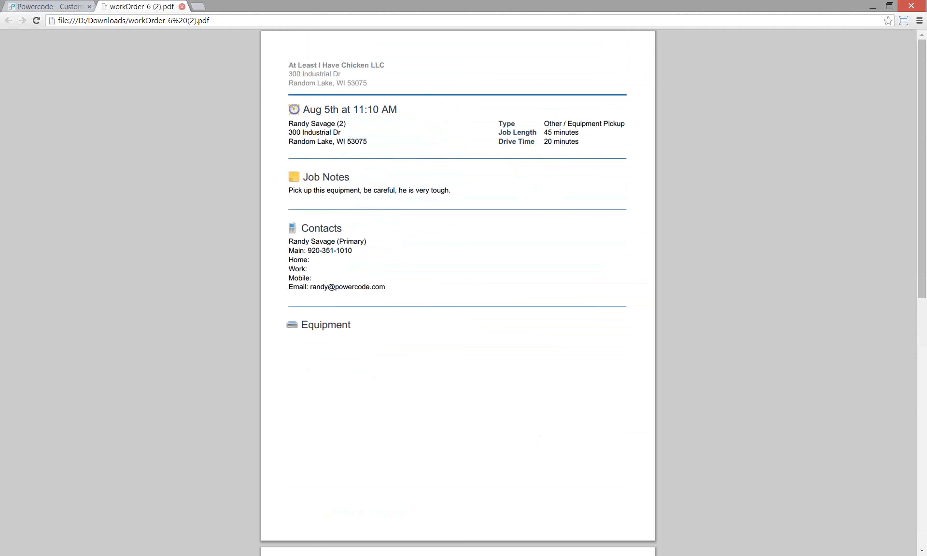
{"action": "left_click", "coordinate": [182, 7]}
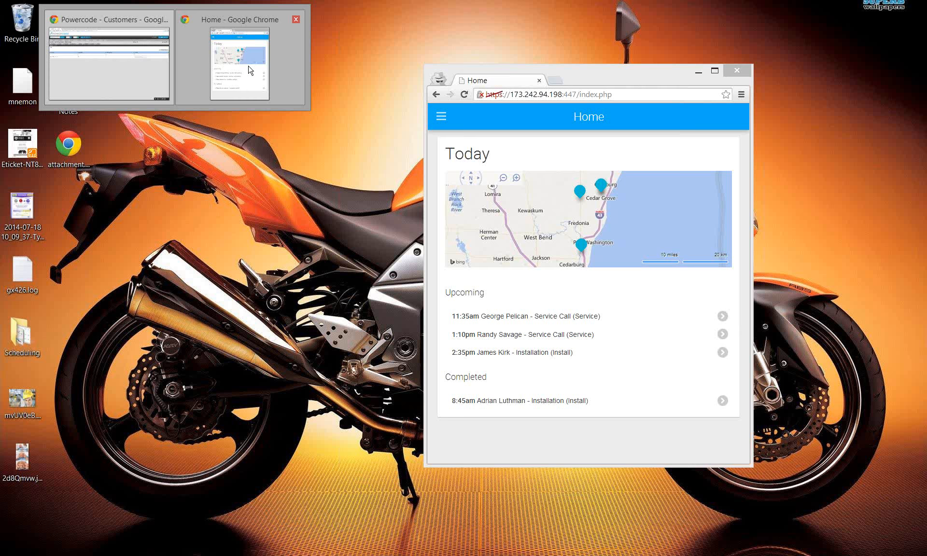
- Log out of the Powercode Mobile app and confirm
{"action": "left_click", "coordinate": [250, 70]}
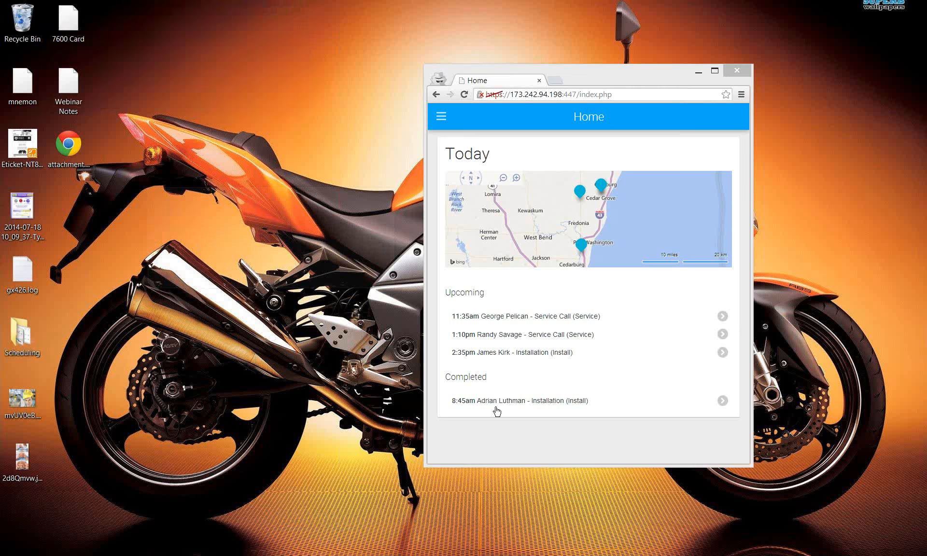
{"action": "left_click", "coordinate": [441, 117]}
{"action": "left_click", "coordinate": [447, 224]}
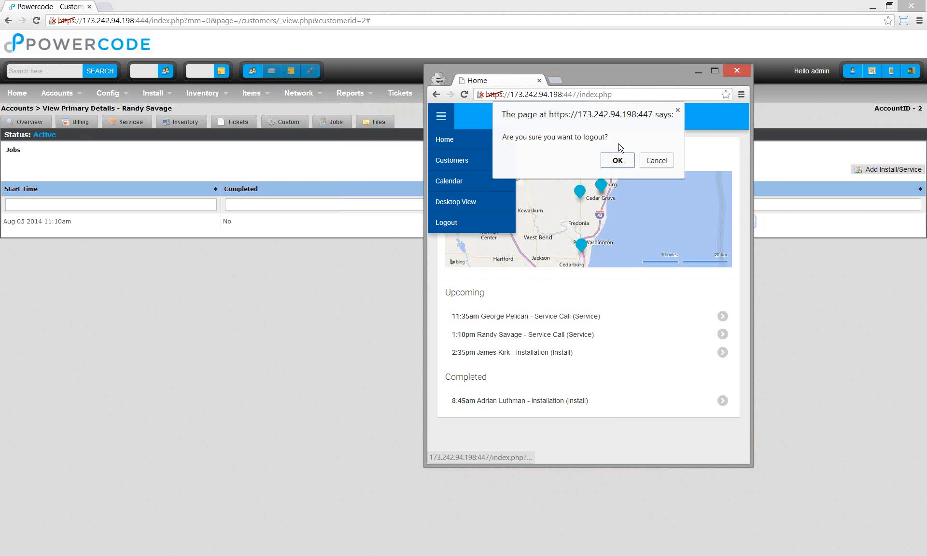
{"action": "left_click", "coordinate": [615, 159]}
- Reposition the mobile app window and log in with the technician's username and password
{"action": "left_click_drag", "start_coordinate": [634, 85], "coordinate": [413, 136]}
{"action": "left_click", "coordinate": [387, 172]}
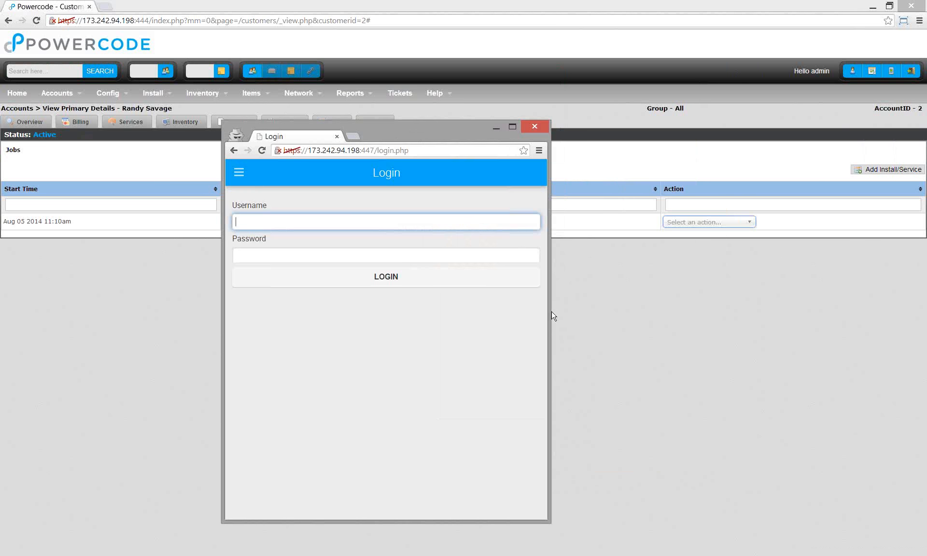
{"action": "left_click_drag", "start_coordinate": [549, 313], "coordinate": [530, 313]}
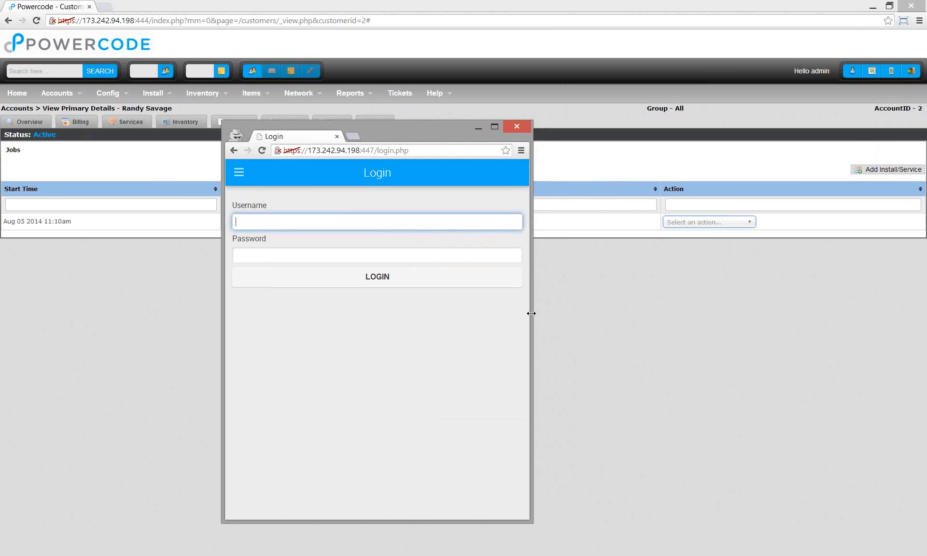
{"action": "left_click_drag", "start_coordinate": [420, 128], "coordinate": [404, 91]}
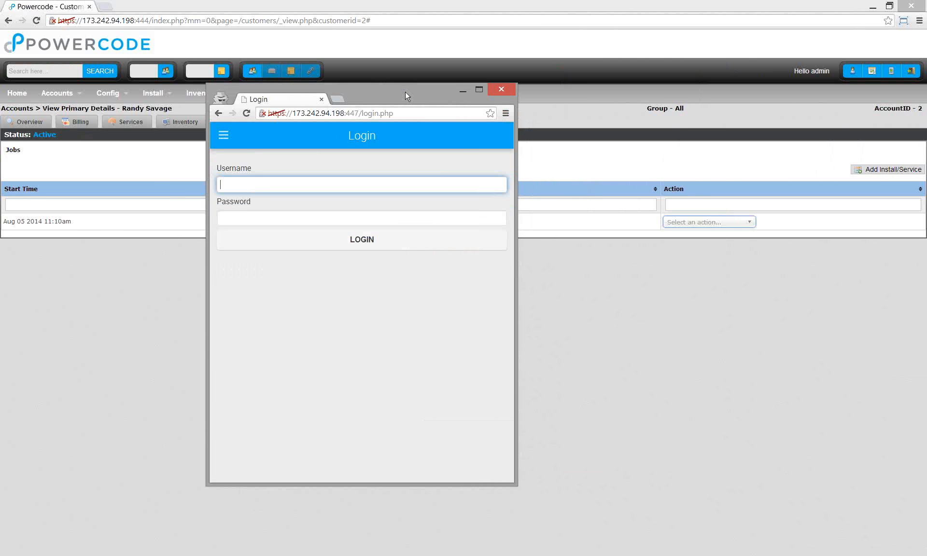
{"action": "type", "text": "Lester"}
{"action": "key", "text": "Tab"}
{"action": "type", "text": "••••••"}
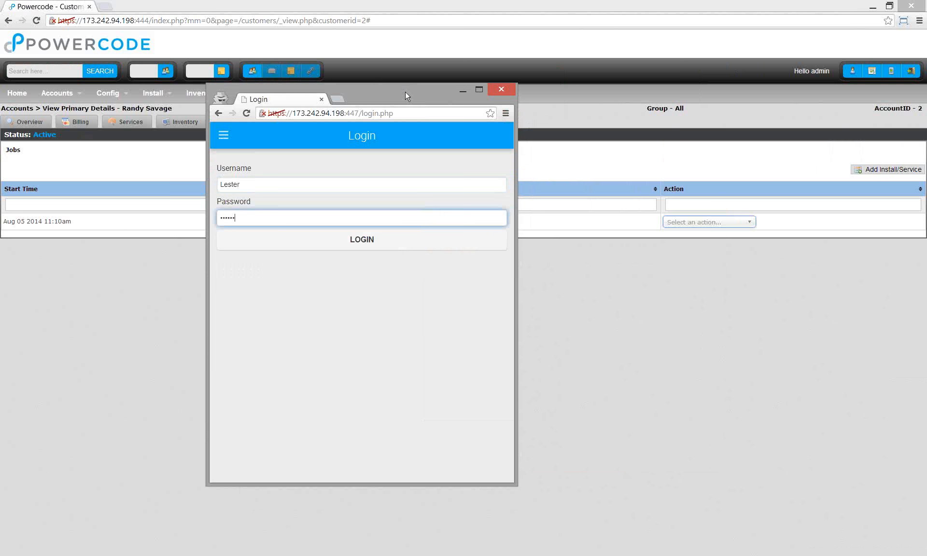
{"action": "key", "text": "Return"}
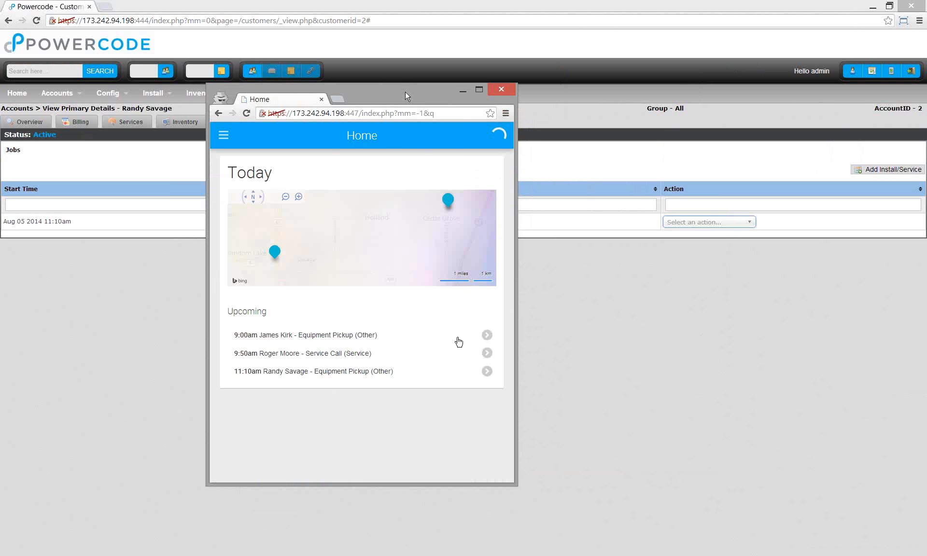
- Open the 9:00am Equipment Pickup from Upcoming and check in, starting the job timer
{"action": "left_click", "coordinate": [374, 343]}
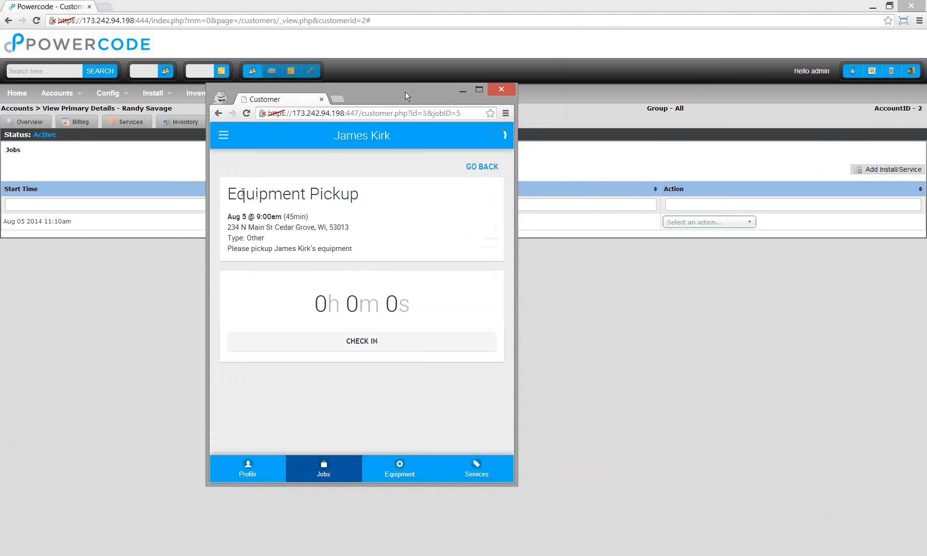
{"action": "left_click_drag", "start_coordinate": [228, 194], "coordinate": [246, 194]}
{"action": "left_click", "coordinate": [242, 216]}
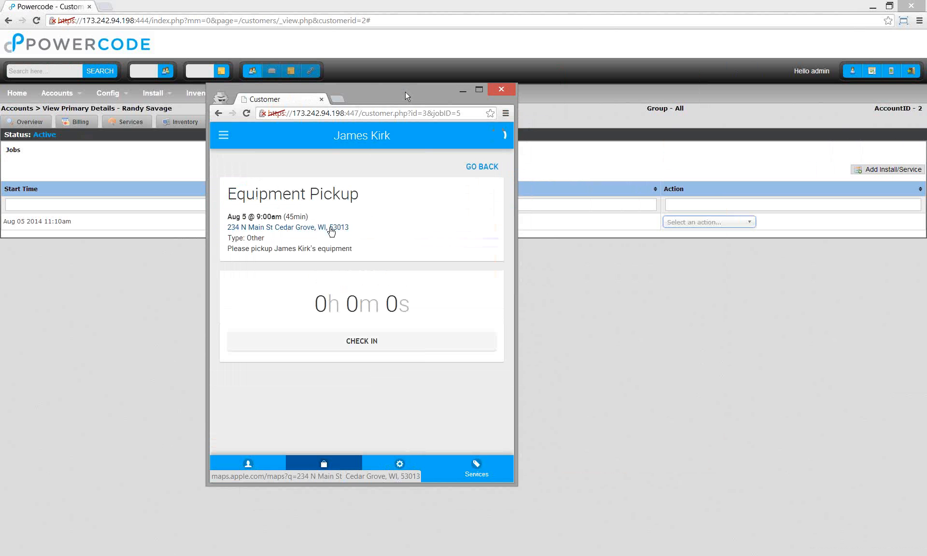
{"action": "left_click_drag", "start_coordinate": [234, 248], "coordinate": [245, 248]}
{"action": "left_click", "coordinate": [395, 243]}
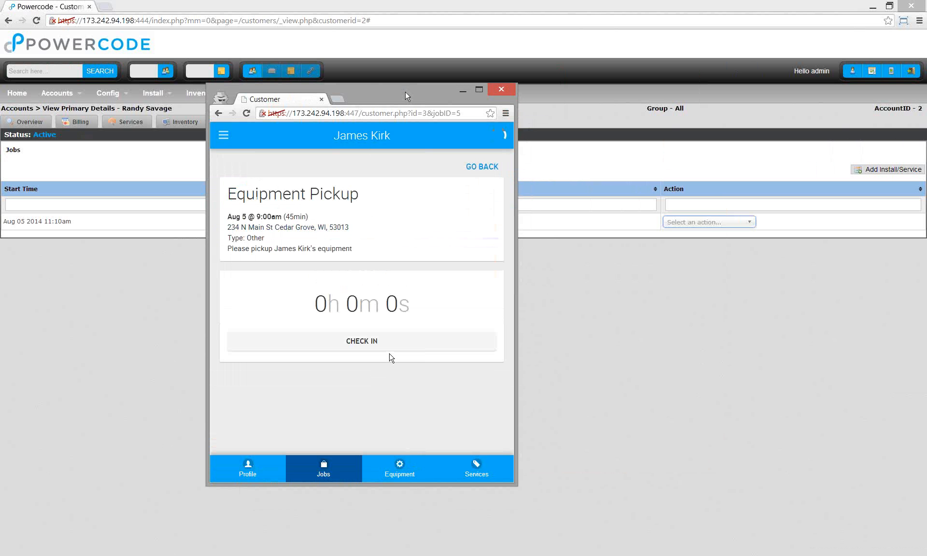
{"action": "left_click", "coordinate": [379, 347]}
{"action": "key", "text": "Escape"}
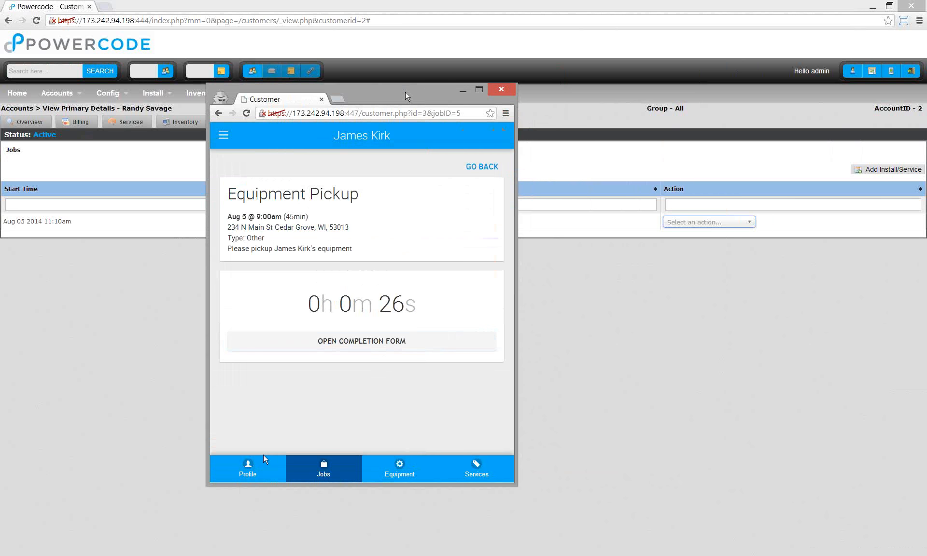
- Step through the Profile, Jobs, Equipment and Services tabs, ending on the empty Services list
{"action": "left_click", "coordinate": [267, 477]}
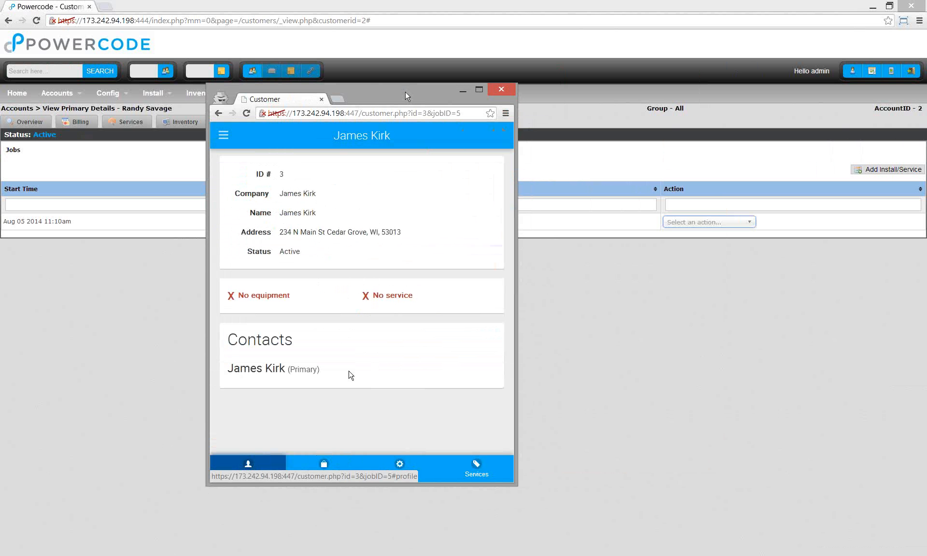
{"action": "left_click", "coordinate": [323, 465]}
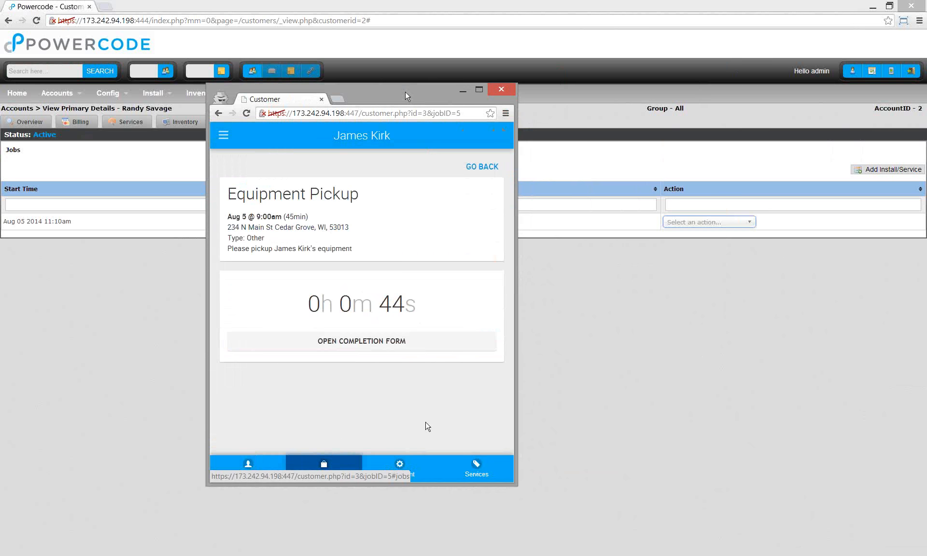
{"action": "left_click", "coordinate": [424, 467]}
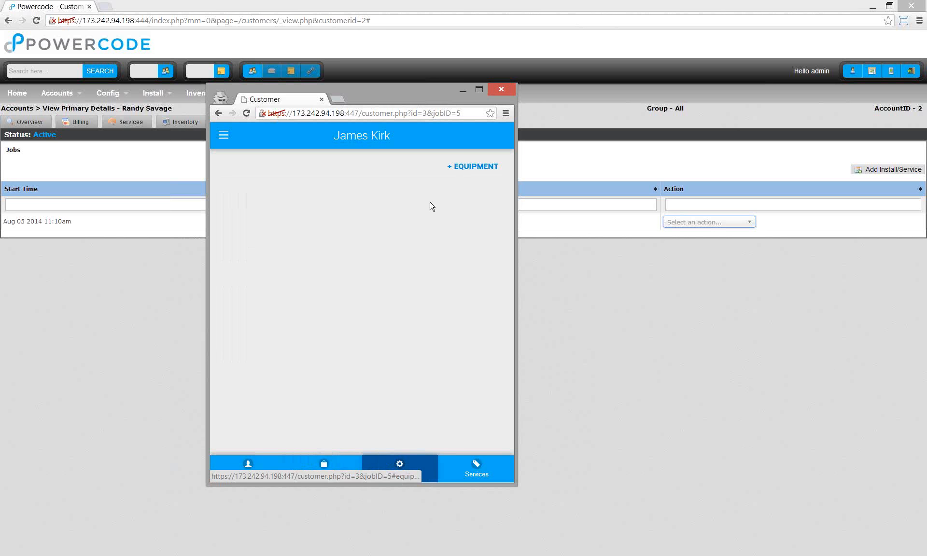
{"action": "left_click", "coordinate": [476, 469]}
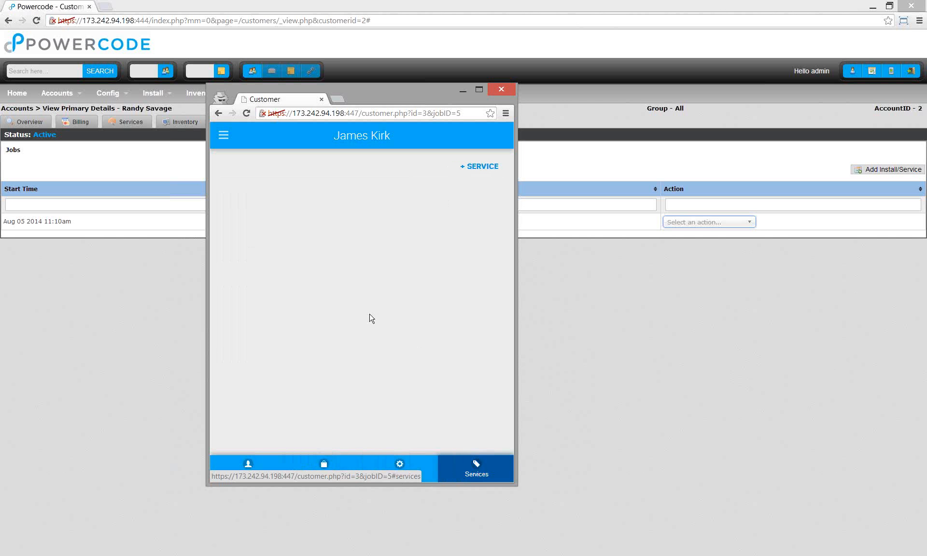
- Add the Really Fast Internet service to the customer, check Equipment, and return to the pickup job
{"action": "left_click", "coordinate": [475, 175]}
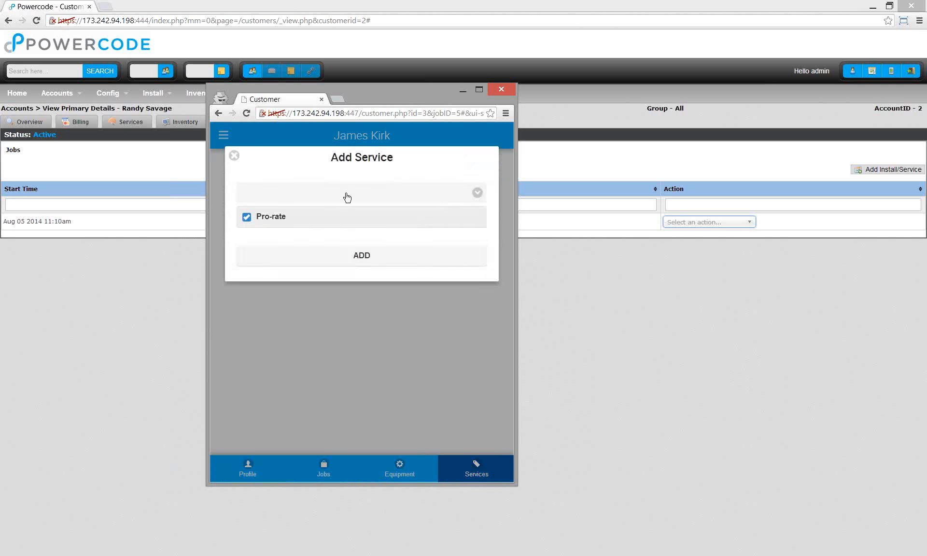
{"action": "left_click", "coordinate": [348, 196]}
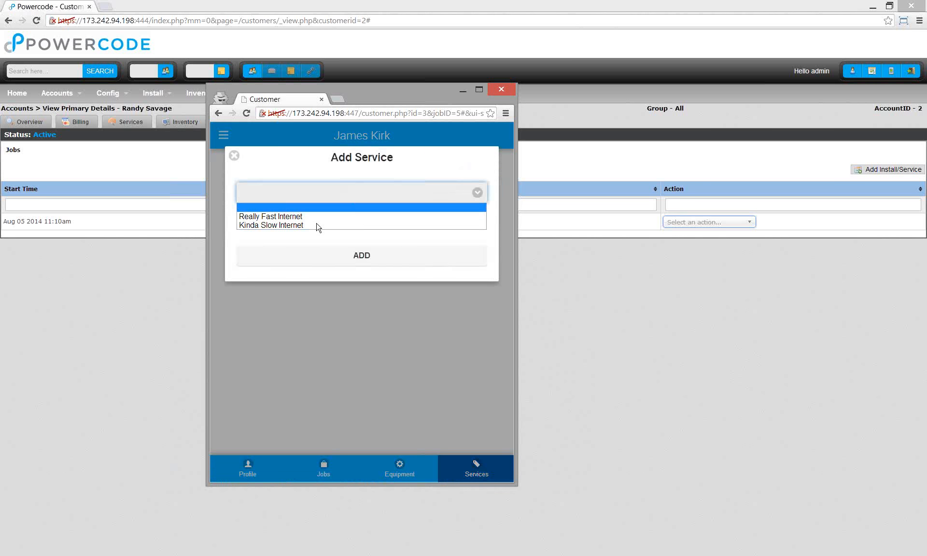
{"action": "key", "text": "Return"}
{"action": "left_click", "coordinate": [372, 261]}
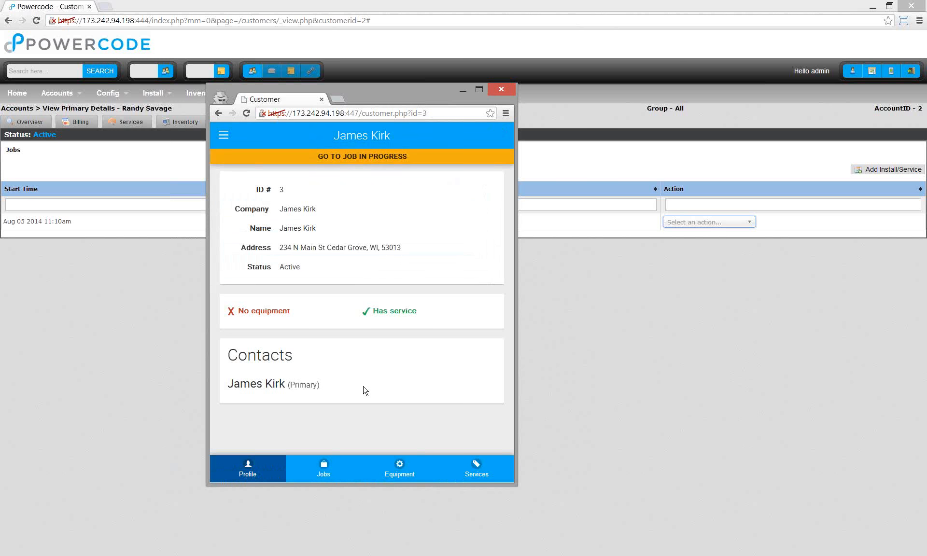
{"action": "left_click", "coordinate": [382, 470]}
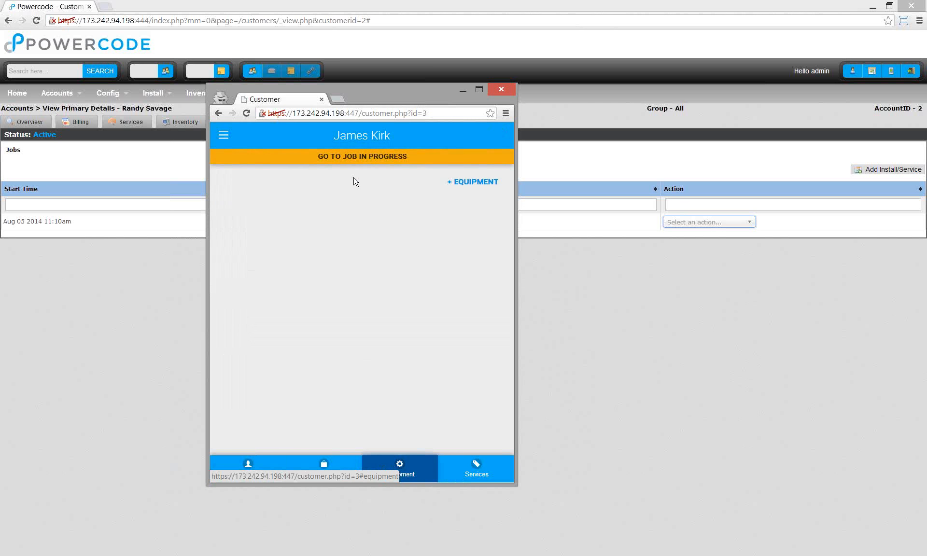
{"action": "left_click", "coordinate": [361, 159]}
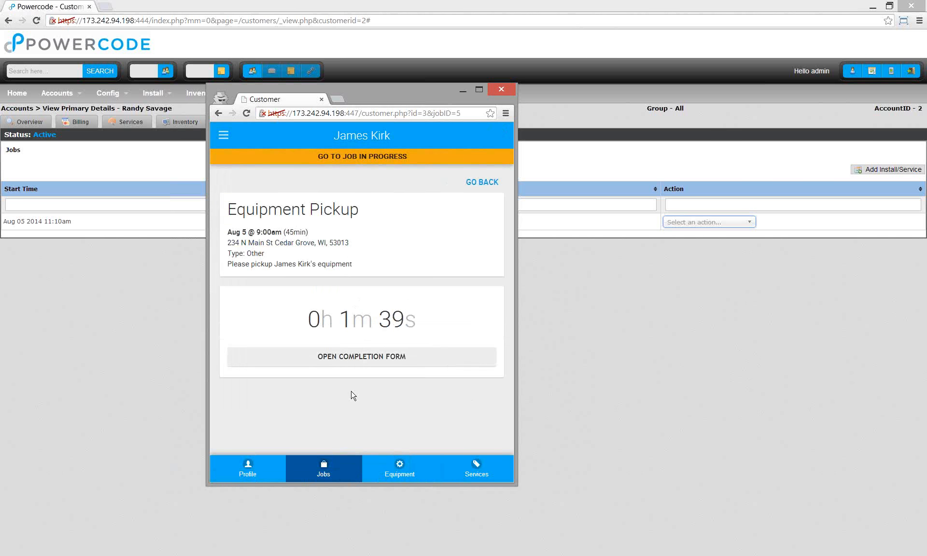
- In the completion form, mark the job Success, enter MAC 2234, and attach the device photo
{"action": "left_click", "coordinate": [357, 357]}
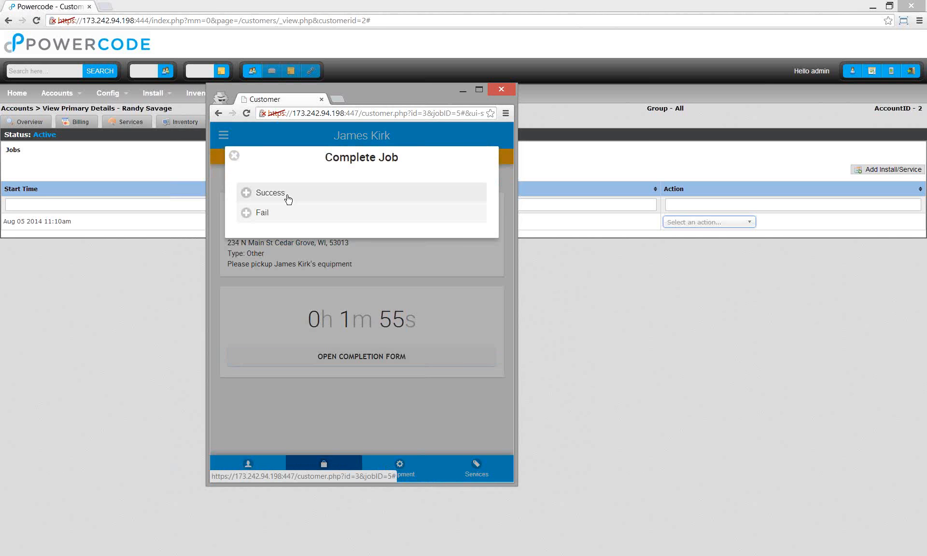
{"action": "left_click", "coordinate": [286, 198]}
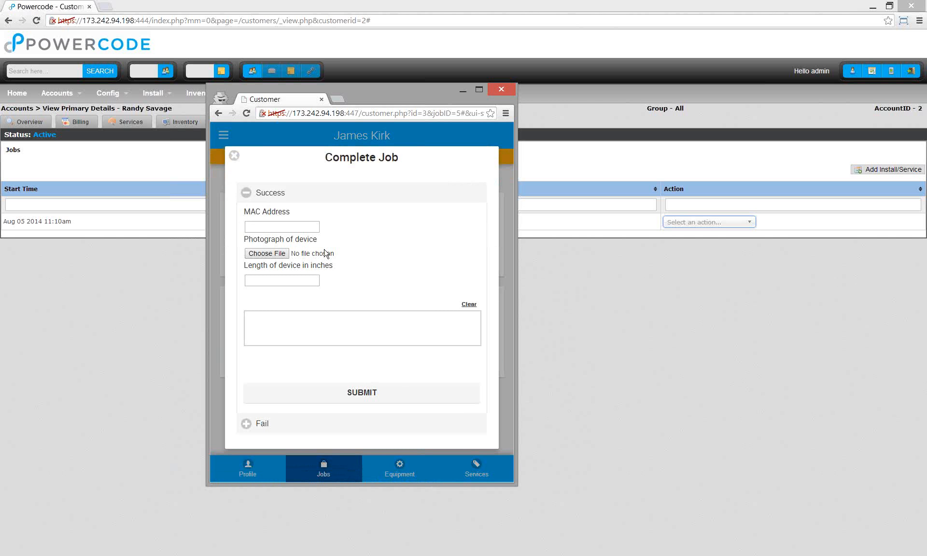
{"action": "left_click", "coordinate": [302, 228]}
{"action": "type", "text": "2234"}
{"action": "left_click", "coordinate": [283, 254]}
{"action": "left_click", "coordinate": [366, 193]}
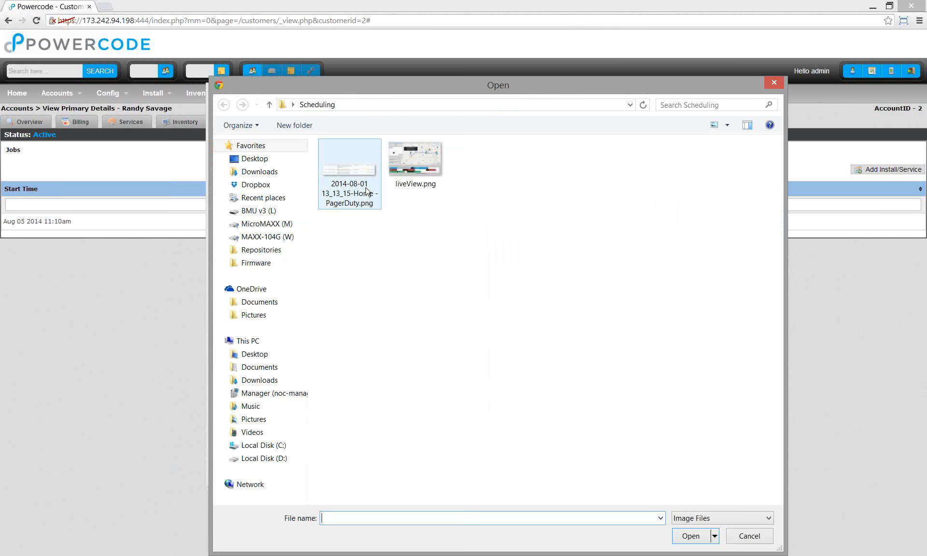
{"action": "double_click", "coordinate": [366, 193]}
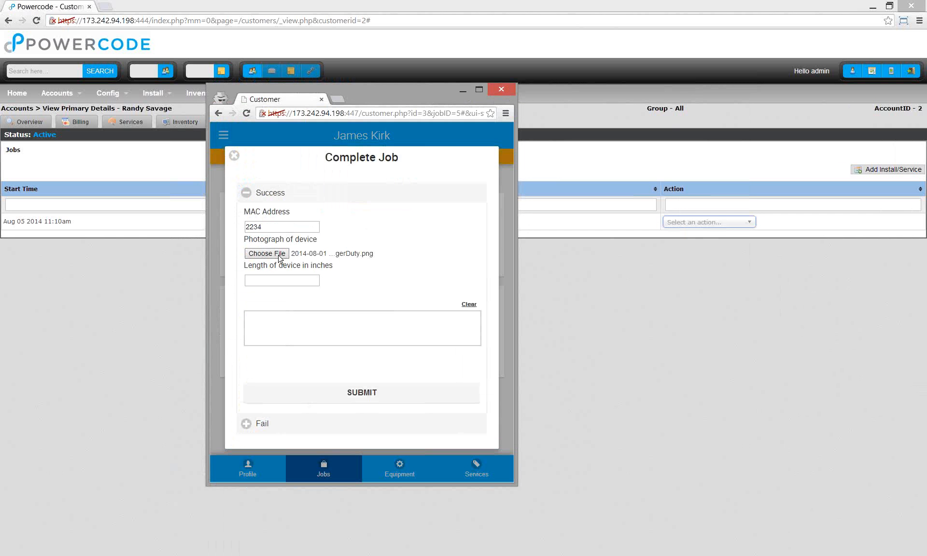
- Enter length 12, sign the signature box, and submit the completed form
{"action": "left_click", "coordinate": [306, 280]}
{"action": "type", "text": "12"}
{"action": "left_click", "coordinate": [295, 328]}
{"action": "mouse_move", "coordinate": [263, 341]}
{"action": "left_mouse_down"}
{"action": "mouse_move", "coordinate": [453, 317]}
{"action": "mouse_move", "coordinate": [453, 332]}
{"action": "left_mouse_up"}
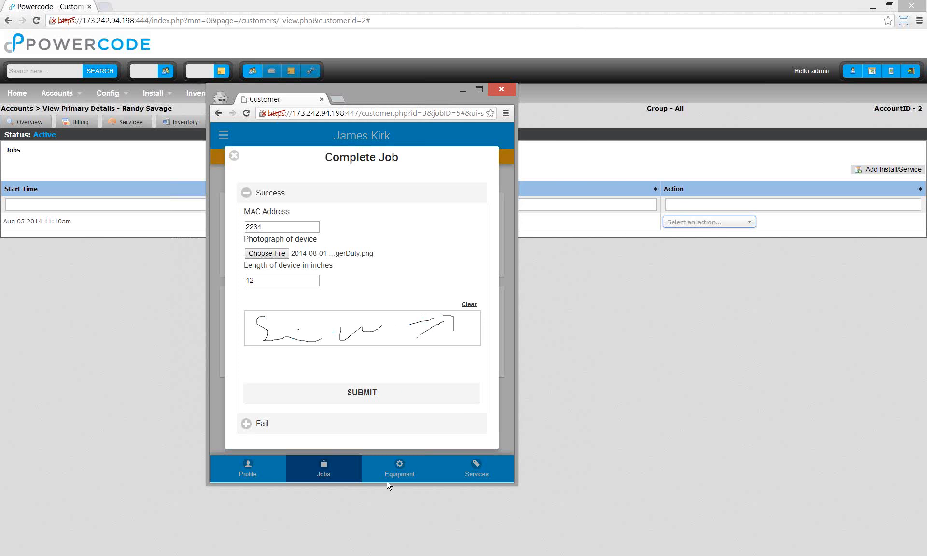
{"action": "left_click_drag", "start_coordinate": [393, 332], "coordinate": [421, 341]}
{"action": "left_click_drag", "start_coordinate": [331, 344], "coordinate": [409, 344]}
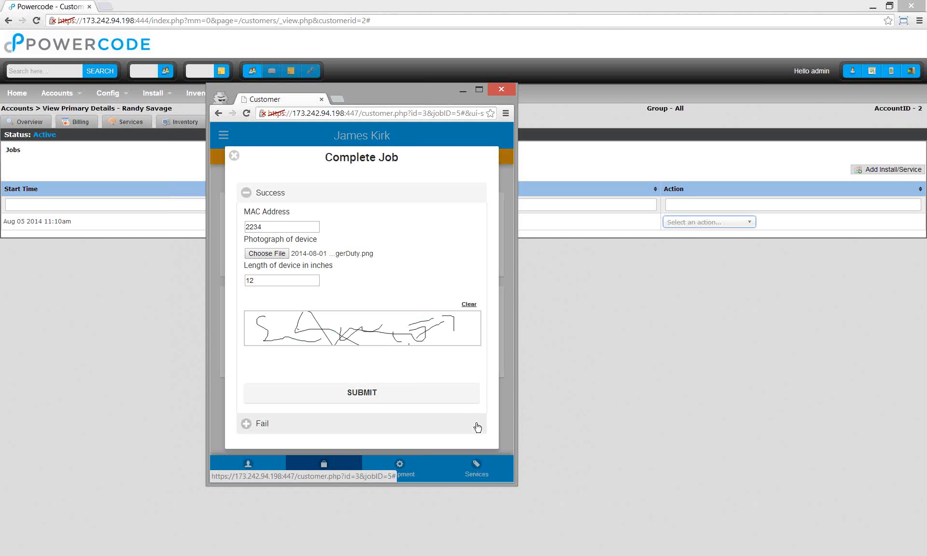
{"action": "left_click", "coordinate": [352, 396]}
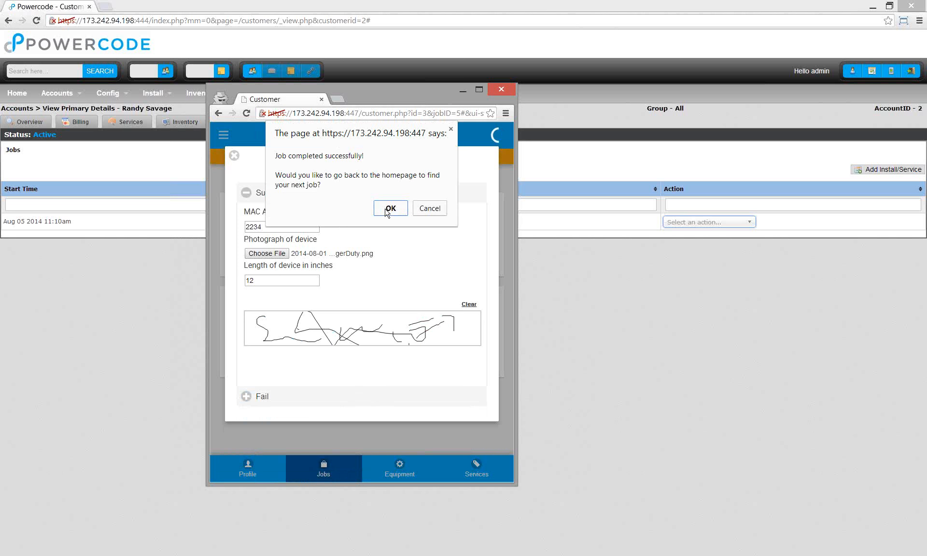
- Go back home, open the 9:50am Service Call job, and bring the main admin window forward
{"action": "left_click", "coordinate": [392, 206]}
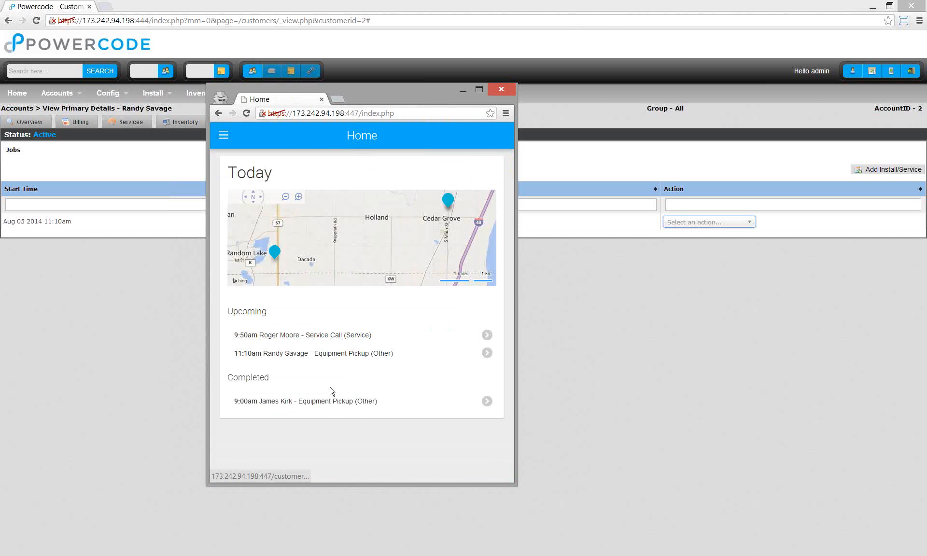
{"action": "left_click", "coordinate": [311, 341]}
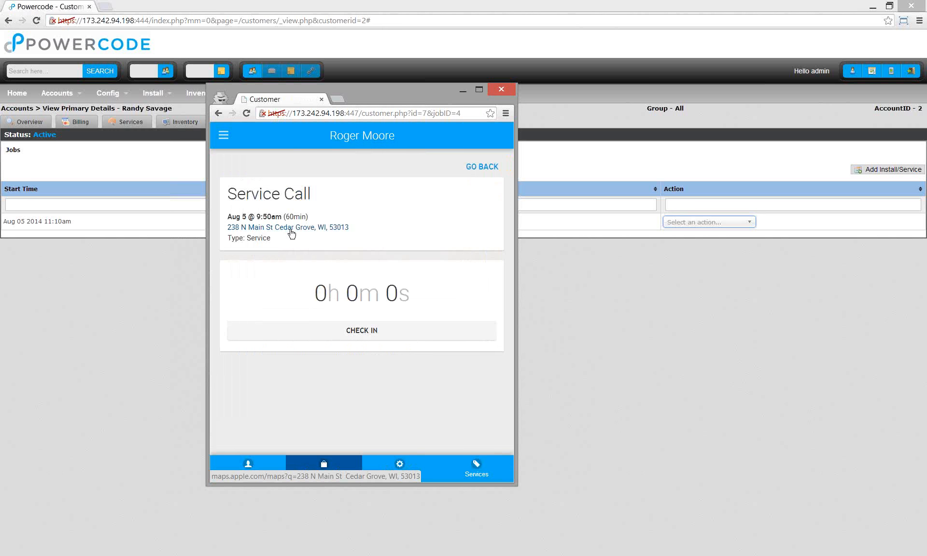
{"action": "left_click", "coordinate": [514, 288]}
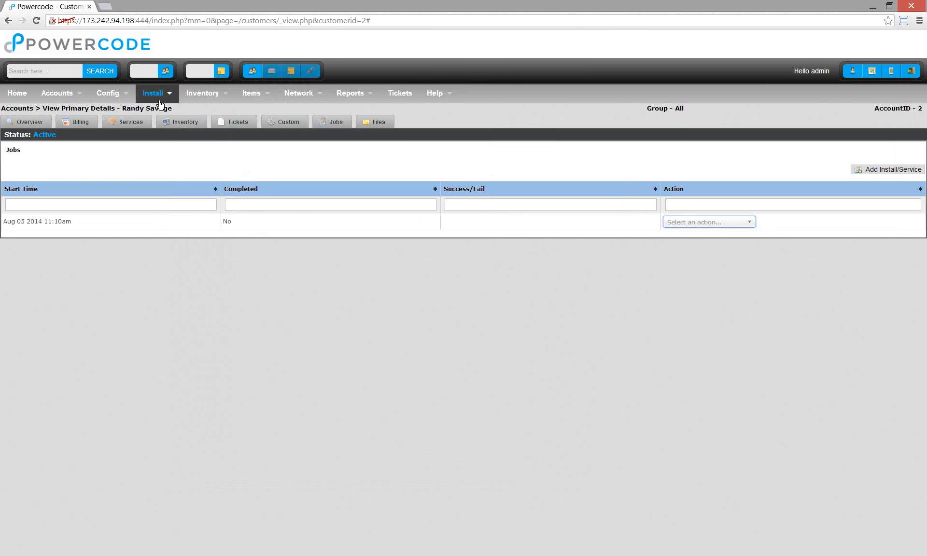
- From Schedule Live View, go to the 9:00am pickup customer's account and show their Jobs list
{"action": "mouse_move", "coordinate": [160, 104]}
{"action": "left_click", "coordinate": [168, 123]}
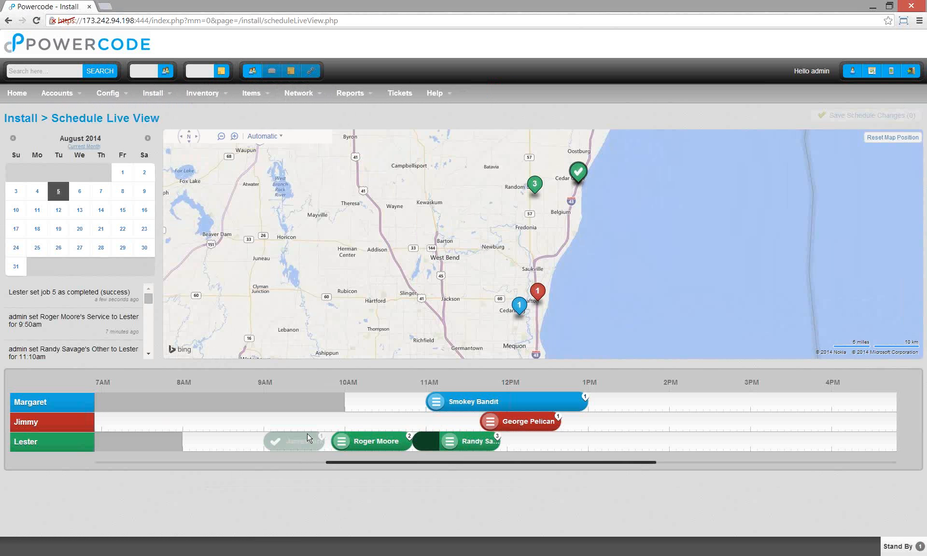
{"action": "left_click", "coordinate": [257, 73]}
{"action": "left_click", "coordinate": [257, 93]}
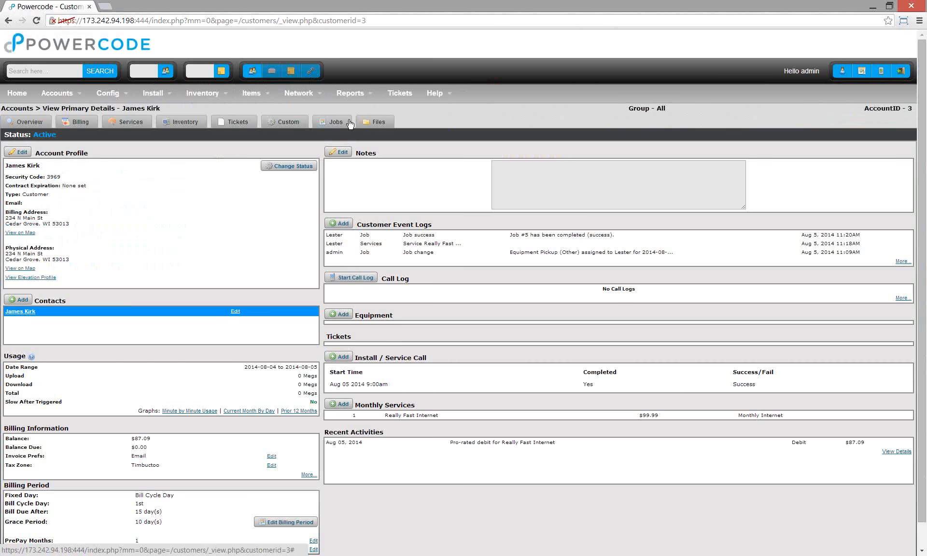
{"action": "left_click", "coordinate": [350, 125]}
- Review the job's completion data, close it, and switch back to the mobile app window
{"action": "left_click", "coordinate": [722, 223]}
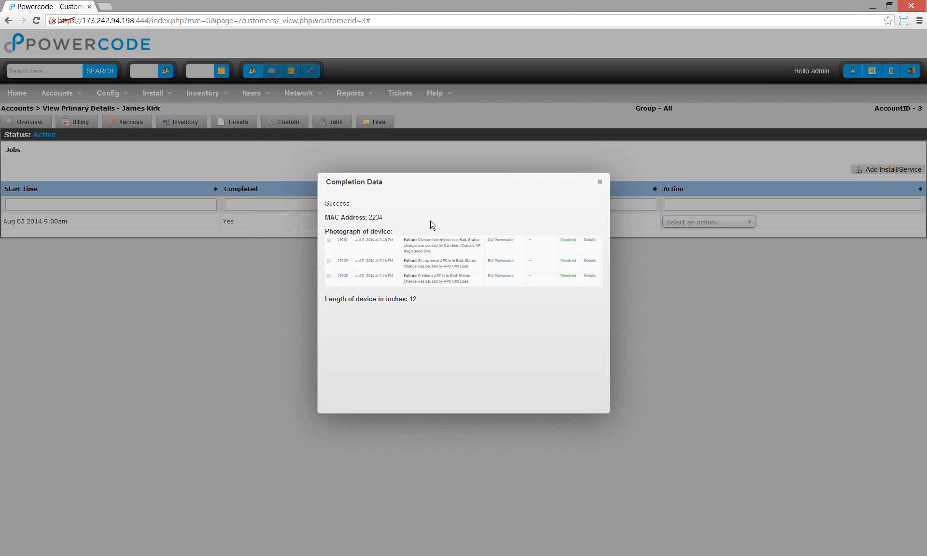
{"action": "left_click", "coordinate": [599, 182]}
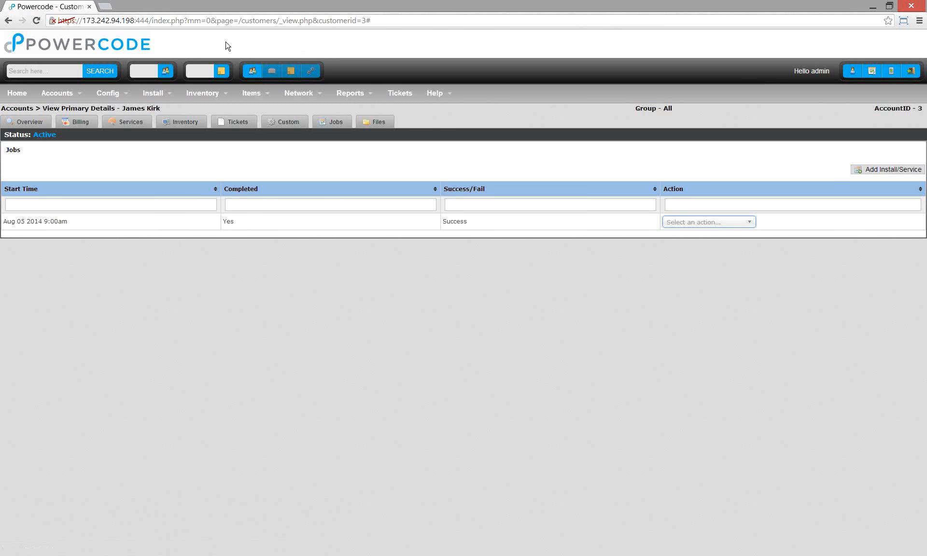
{"action": "key", "text": "alt+Tab"}
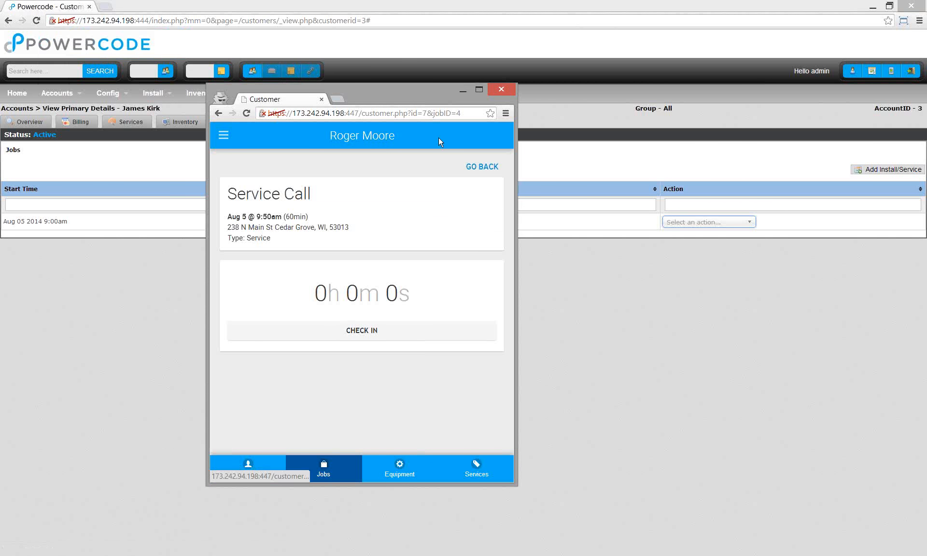
- Switch the mobile app to Desktop View, maximize it, and open the technician's calendar
{"action": "left_click", "coordinate": [223, 135]}
{"action": "left_click", "coordinate": [252, 225]}
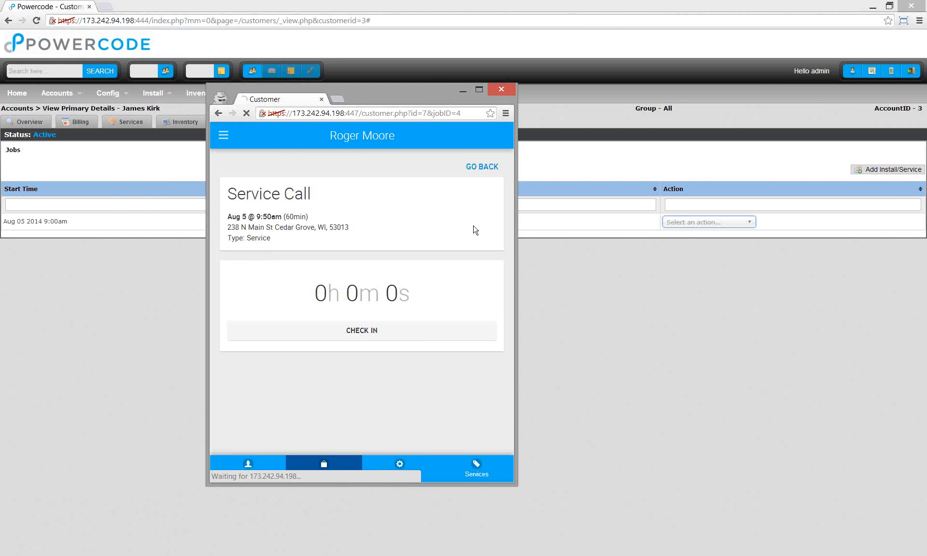
{"action": "left_click", "coordinate": [482, 91]}
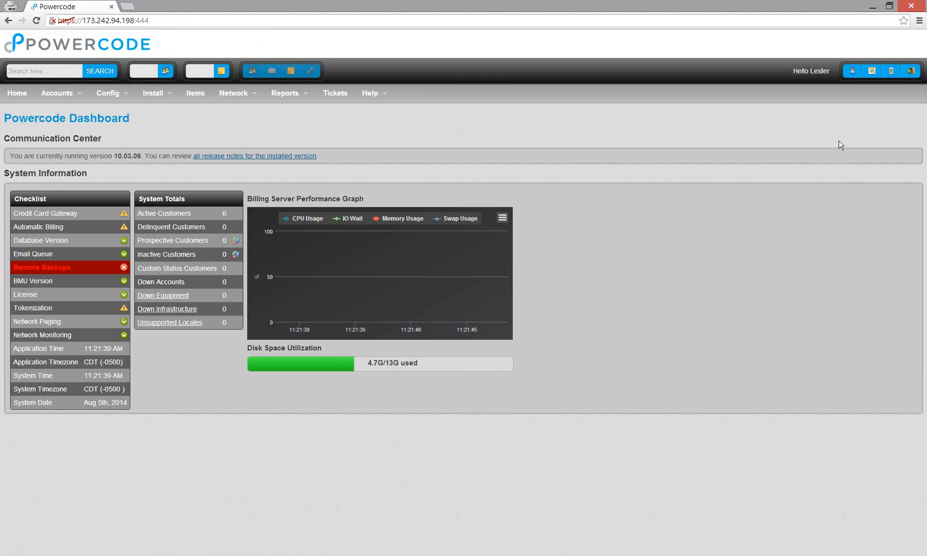
{"action": "left_click", "coordinate": [871, 71]}
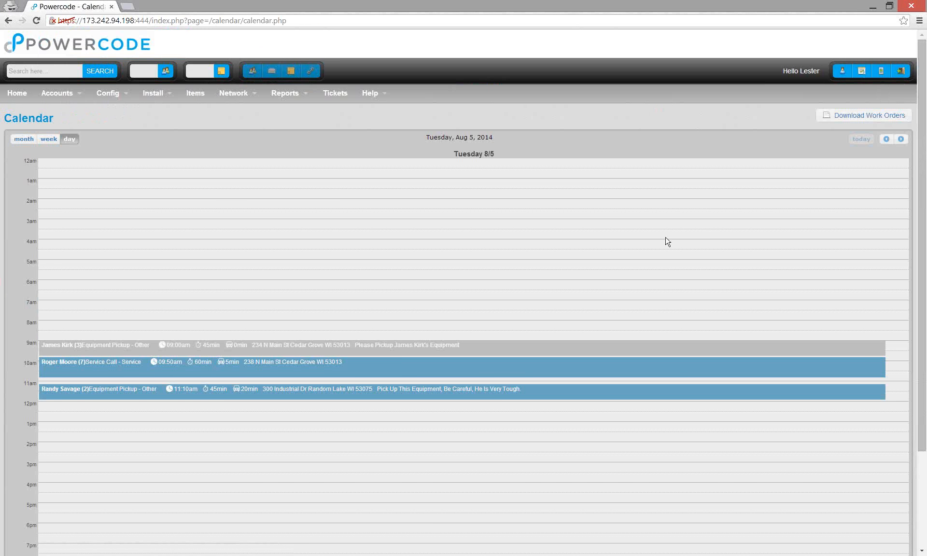
- Show Tuesday Aug 5 in day view and download that day's Work Orders PDF
{"action": "scroll", "coordinate": [511, 339], "scroll_direction": "down", "scroll_amount": 3}
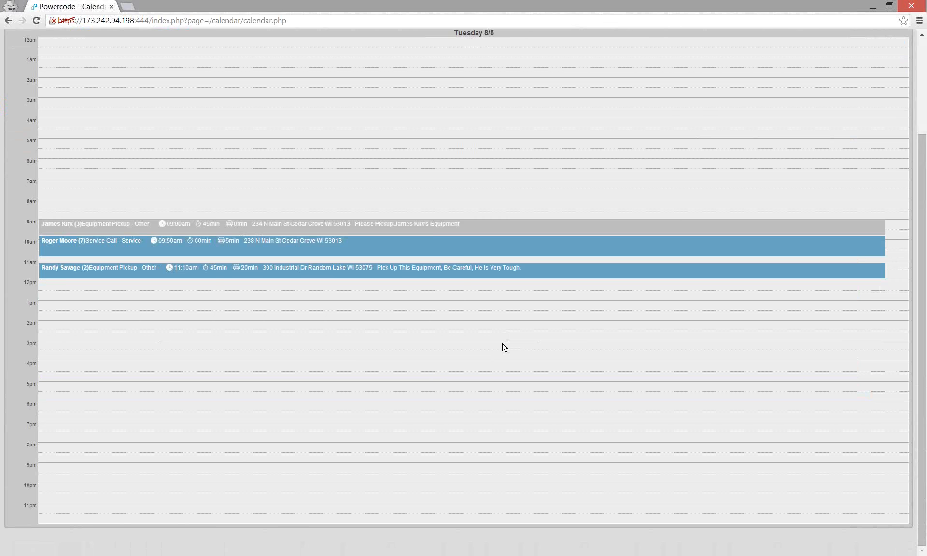
{"action": "scroll", "coordinate": [515, 374], "scroll_direction": "up", "scroll_amount": 1}
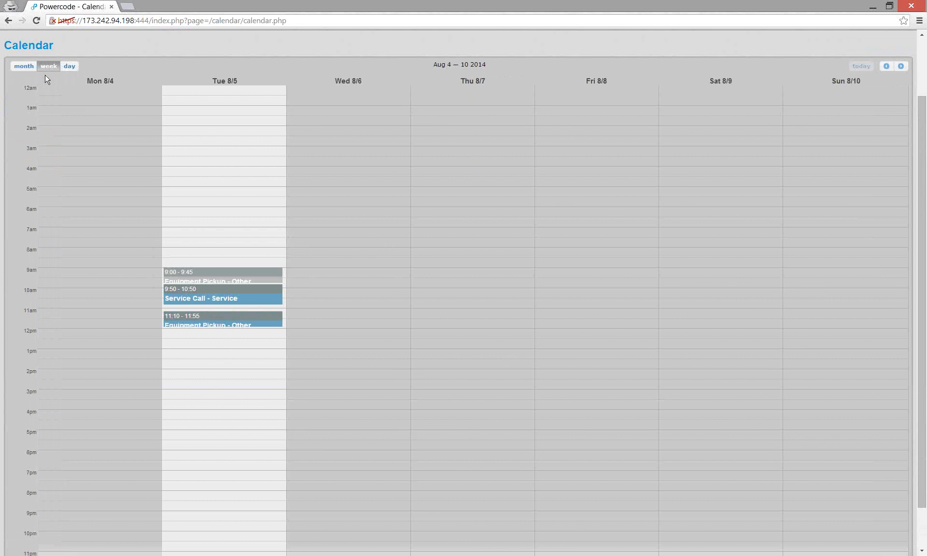
{"action": "left_click", "coordinate": [31, 69]}
{"action": "left_click", "coordinate": [68, 66]}
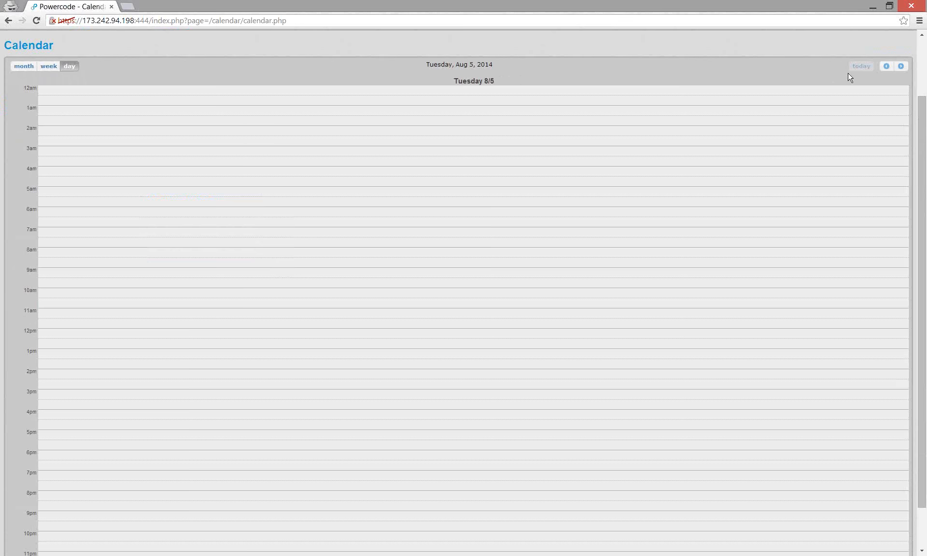
{"action": "left_click", "coordinate": [900, 66]}
{"action": "left_click", "coordinate": [886, 67]}
{"action": "scroll", "coordinate": [289, 138], "scroll_direction": "down", "scroll_amount": 2}
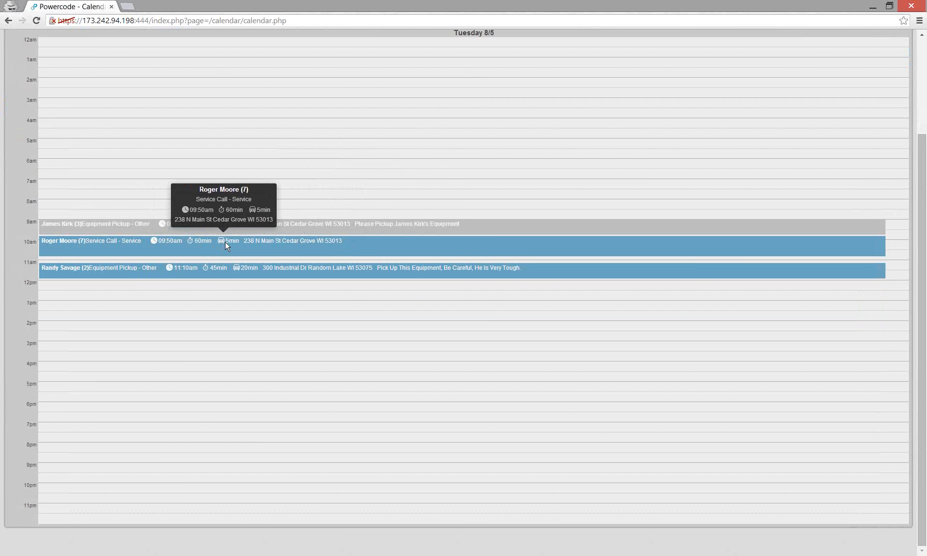
{"action": "scroll", "coordinate": [751, 156], "scroll_direction": "up", "scroll_amount": 1}
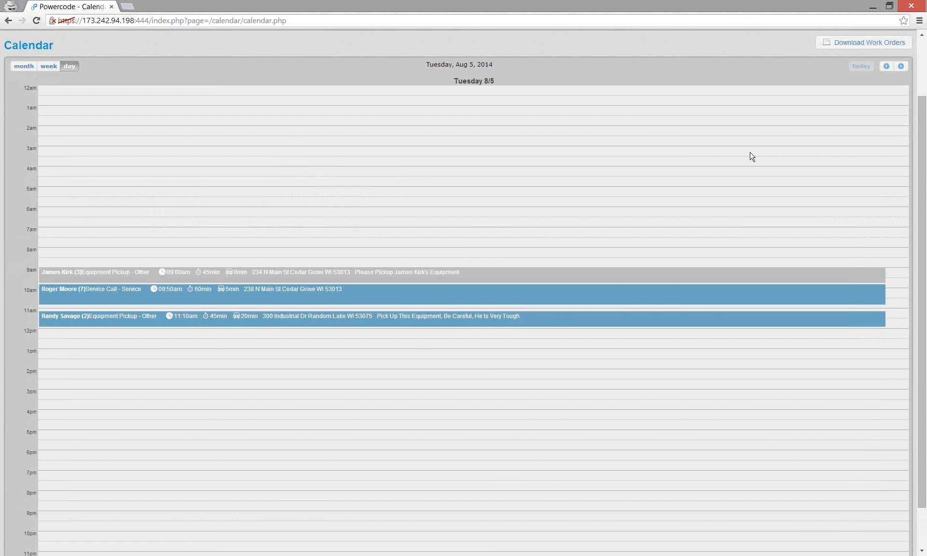
{"action": "left_click", "coordinate": [861, 44]}
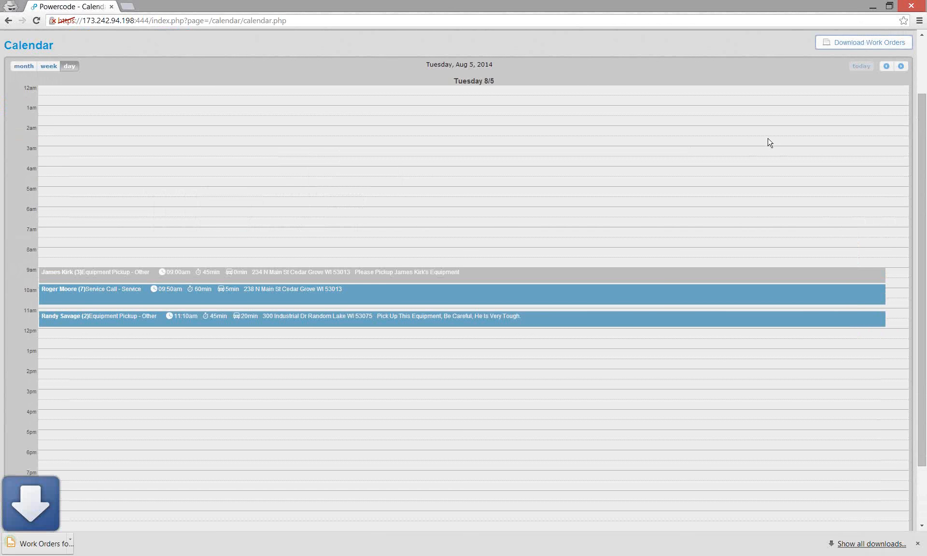
- Open the downloaded Work Orders PDF, scroll through every job page, and return to page 1
{"action": "left_click", "coordinate": [43, 543]}
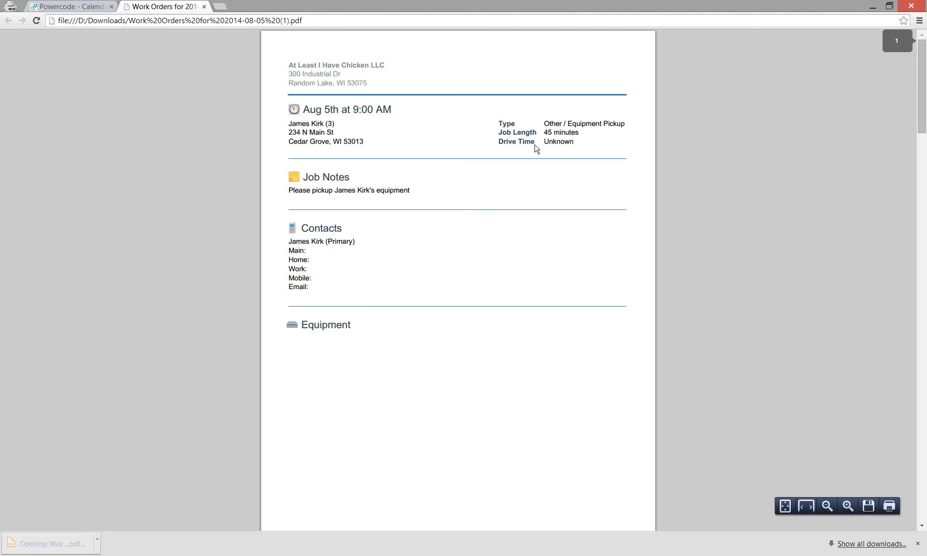
{"action": "scroll", "coordinate": [535, 145], "scroll_direction": "down", "scroll_amount": 6}
{"action": "scroll", "coordinate": [536, 148], "scroll_direction": "down", "scroll_amount": 17}
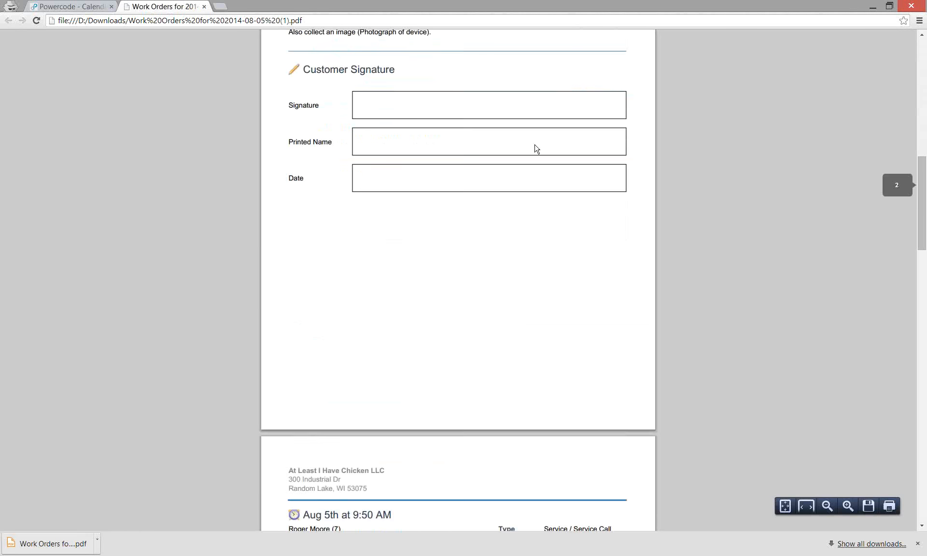
{"action": "scroll", "coordinate": [536, 148], "scroll_direction": "down", "scroll_amount": 8}
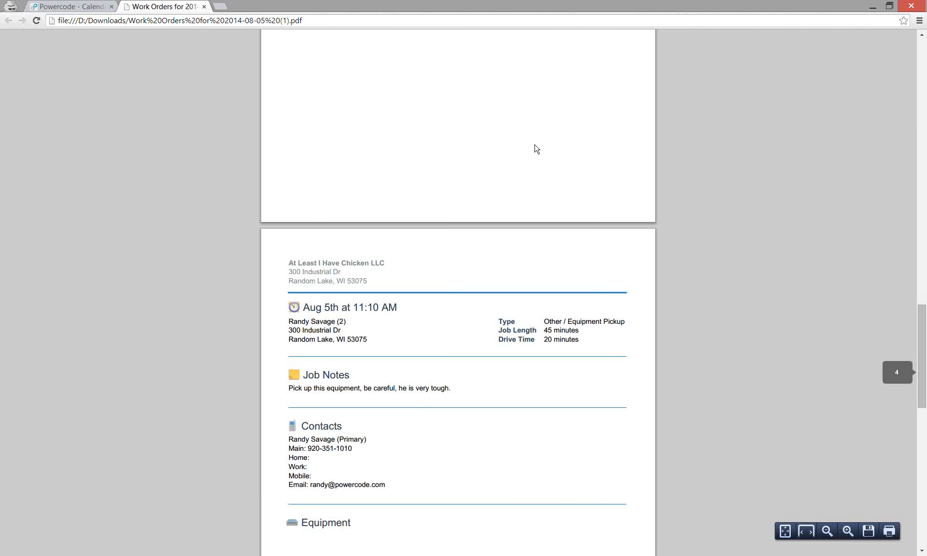
{"action": "scroll", "coordinate": [454, 228], "scroll_direction": "down", "scroll_amount": 9}
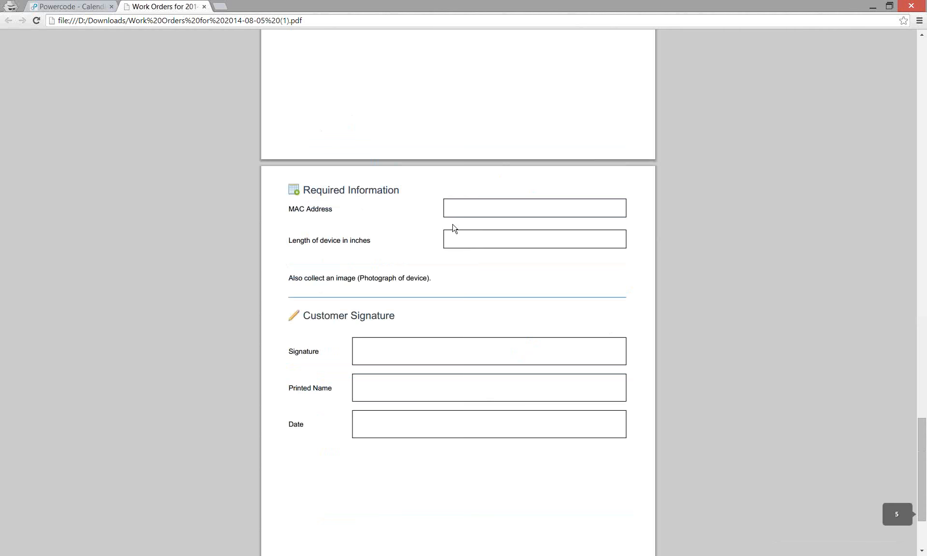
{"action": "scroll", "coordinate": [454, 228], "scroll_direction": "down", "scroll_amount": 3}
{"action": "scroll", "coordinate": [456, 226], "scroll_direction": "up", "scroll_amount": 8}
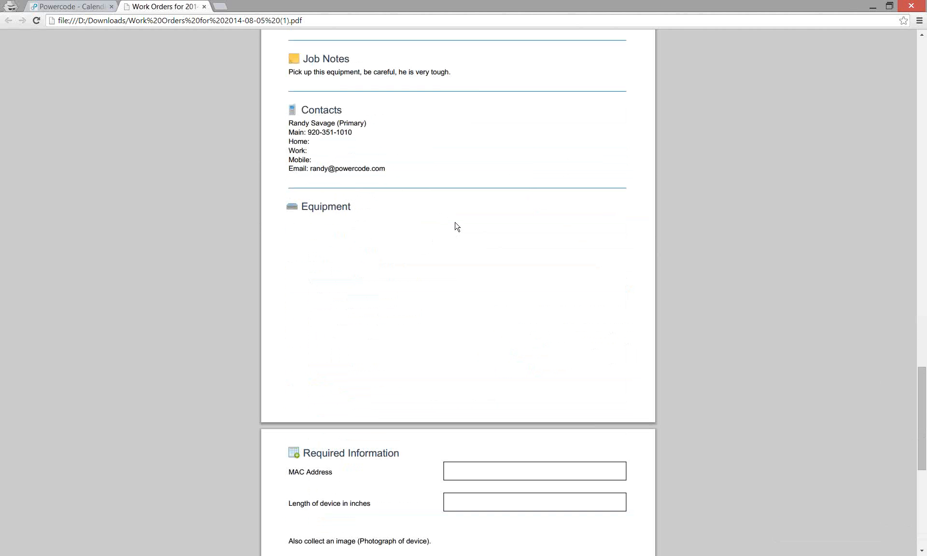
{"action": "scroll", "coordinate": [452, 234], "scroll_direction": "down", "scroll_amount": 7}
{"action": "key", "text": "Home"}
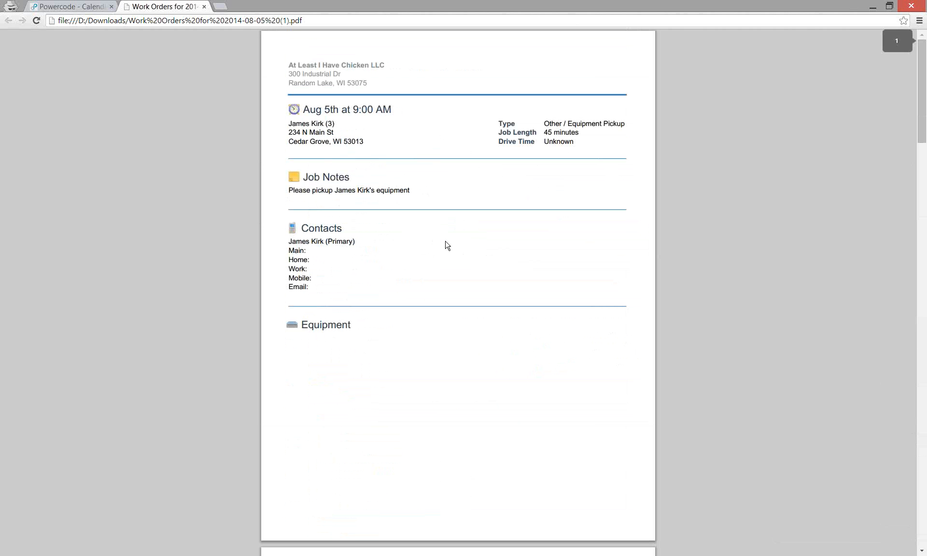
- Close the Work Orders PDF tab and go to the Powercode Home dashboard
{"action": "left_click", "coordinate": [204, 7]}
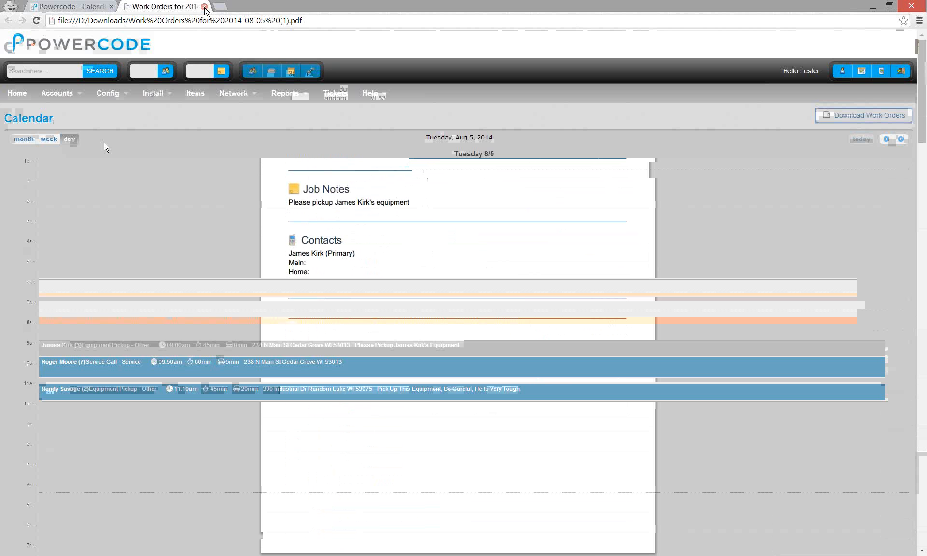
{"action": "left_click", "coordinate": [13, 94]}
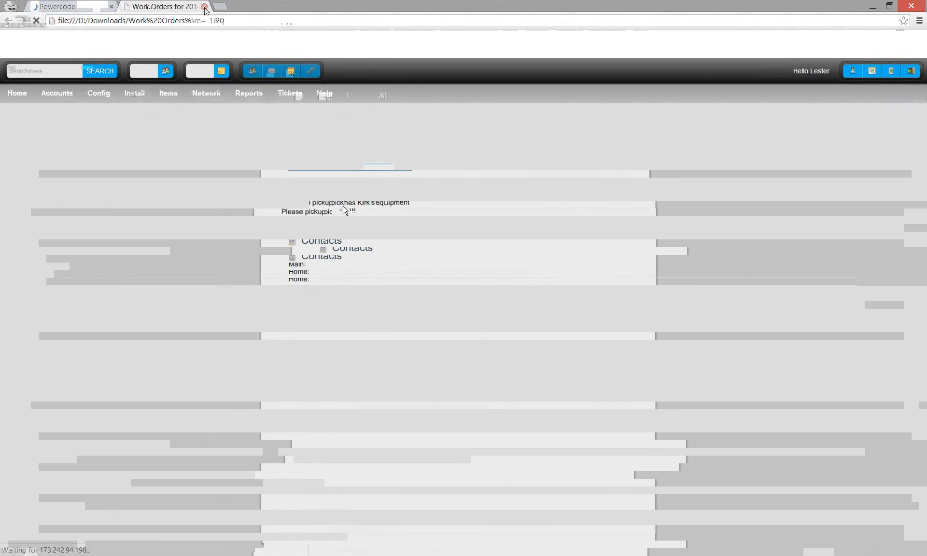